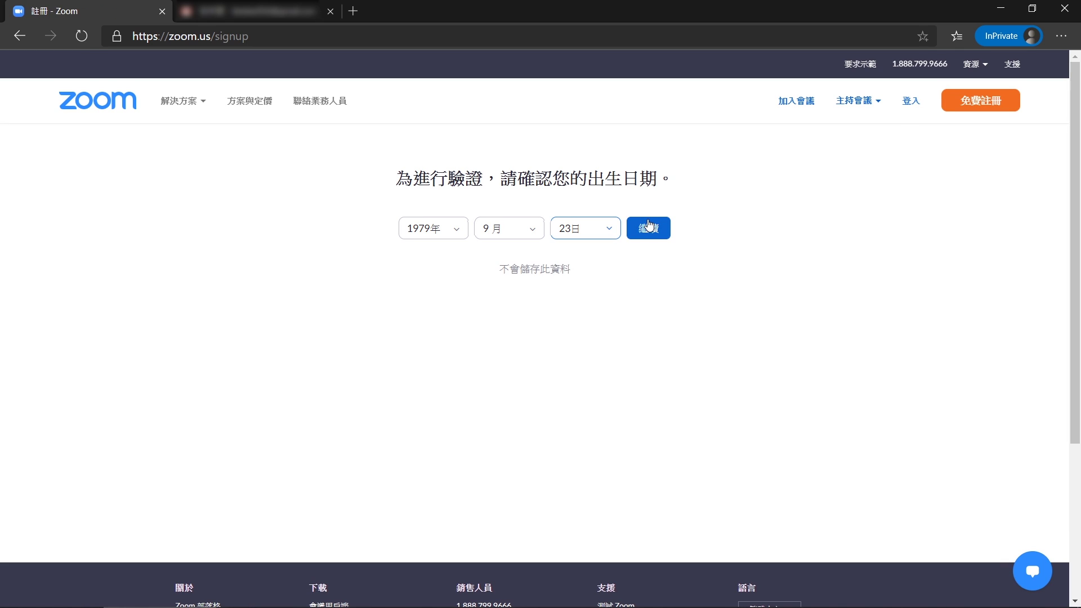
Submit the date of birth for verification and register for a free account with the work e-mail address.
click(649, 228)
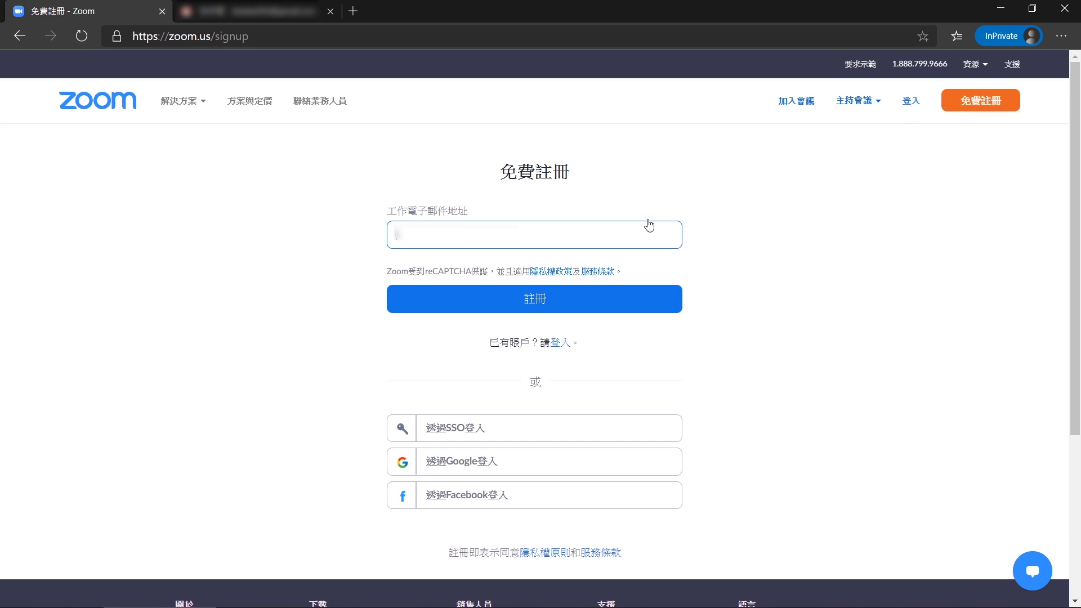
key(ctrl+v)
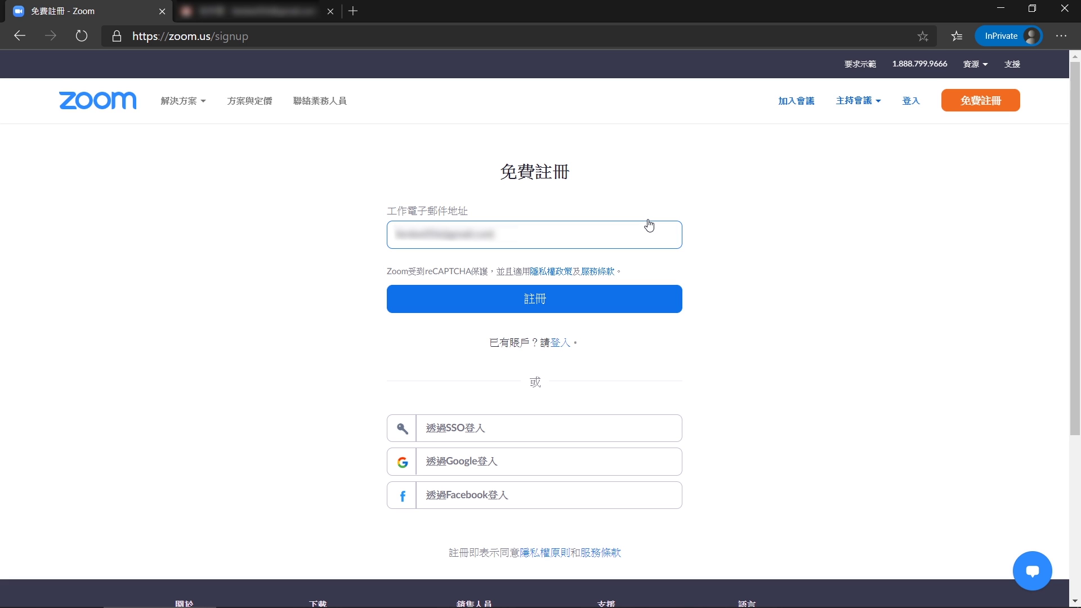
click(580, 299)
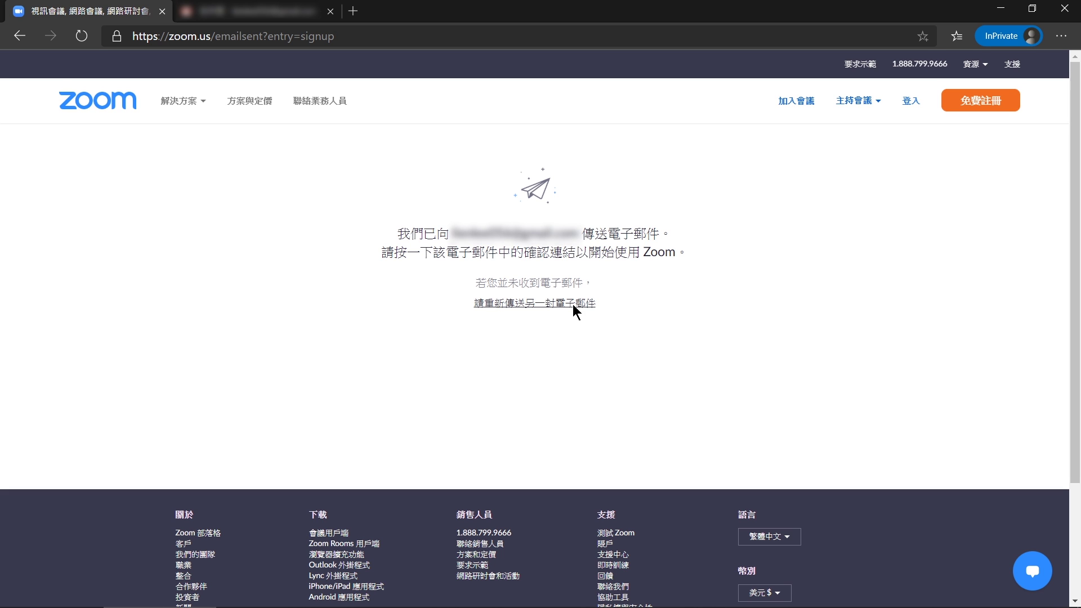
Activate the account from the Zoom activation e-mail in Gmail and answer 否 to signing up on behalf of a school.
key(ctrl+Tab)
click(507, 300)
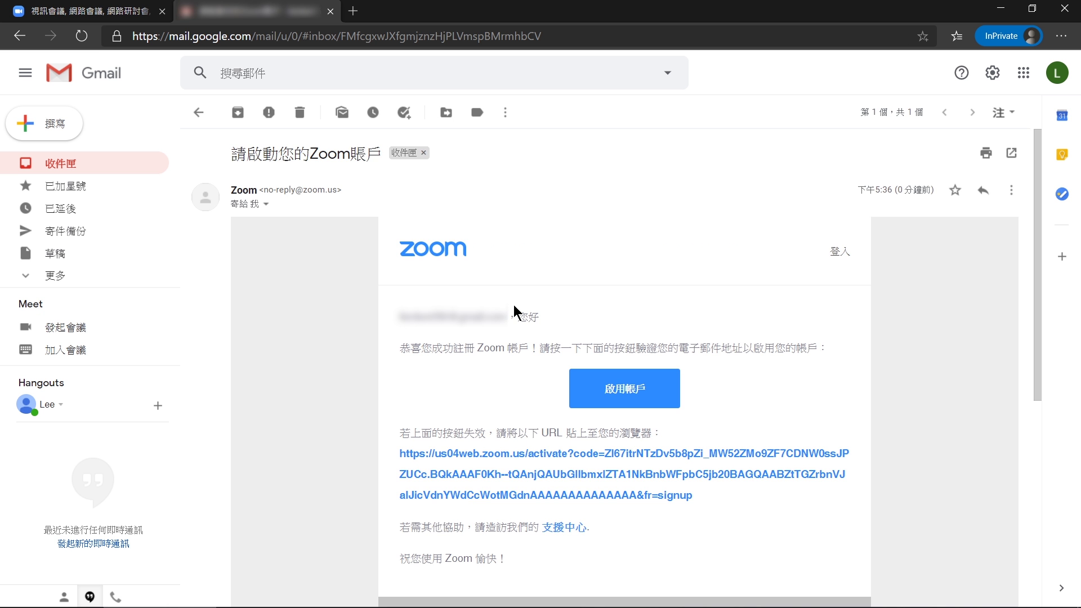
click(617, 401)
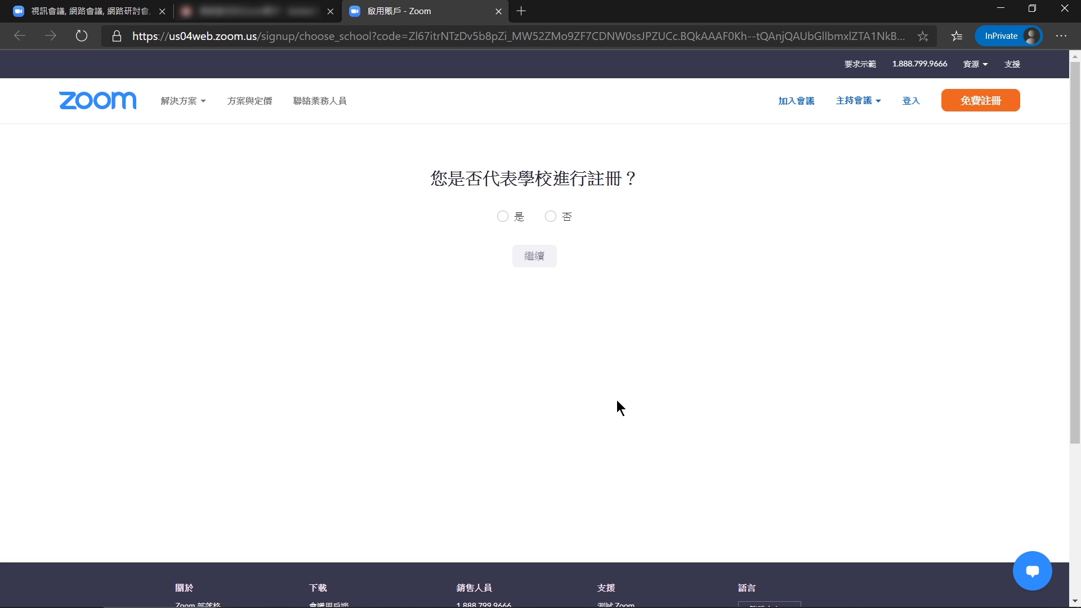
click(549, 217)
click(533, 255)
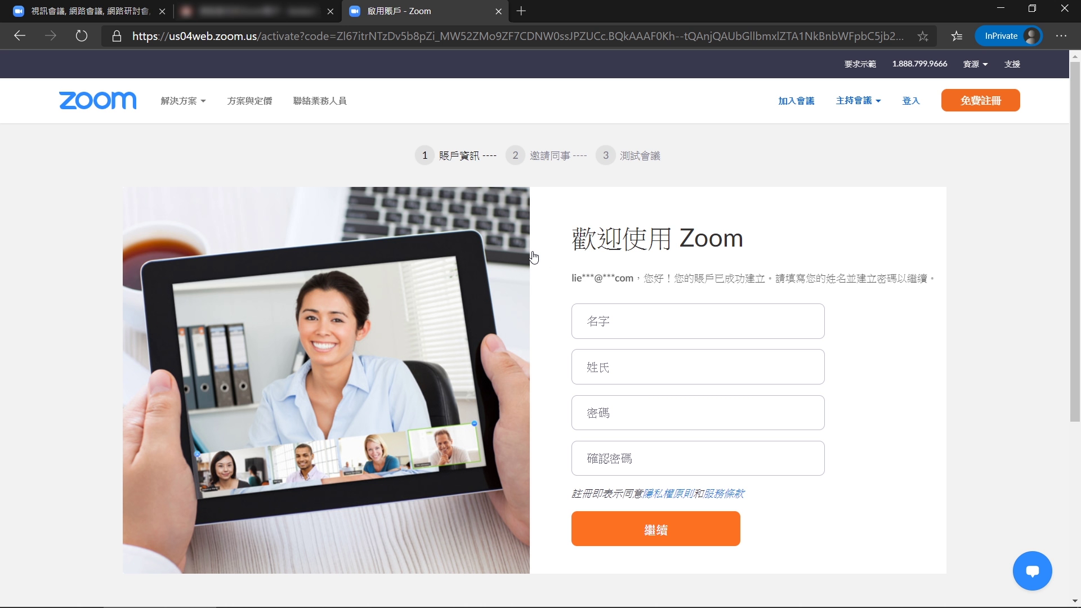
Enter the first name, last name and account password with its confirmation, and skip inviting colleagues.
click(618, 326)
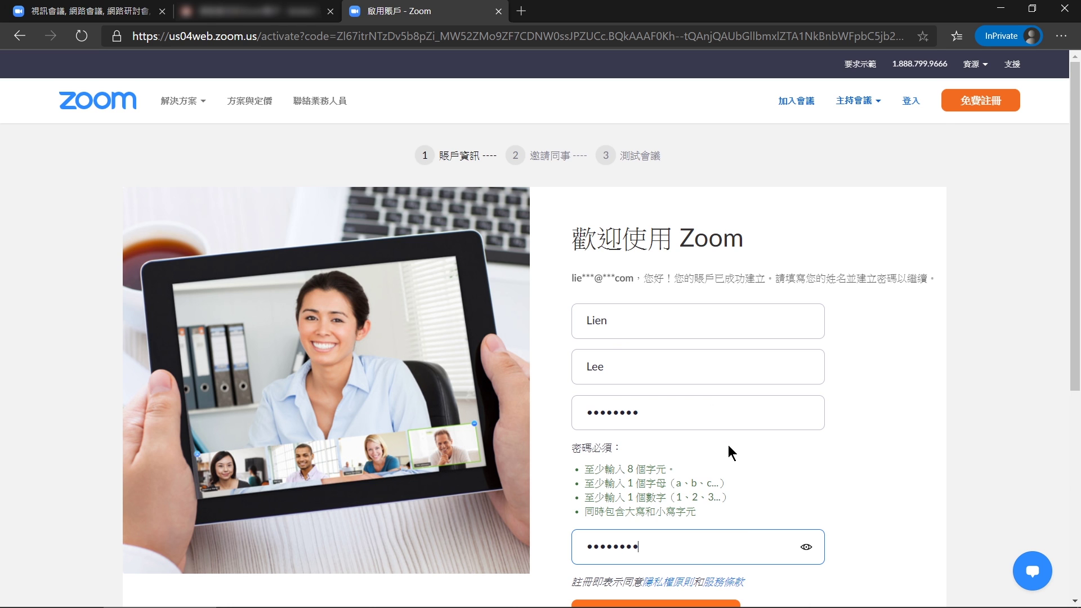
scroll(728, 445, down, 2)
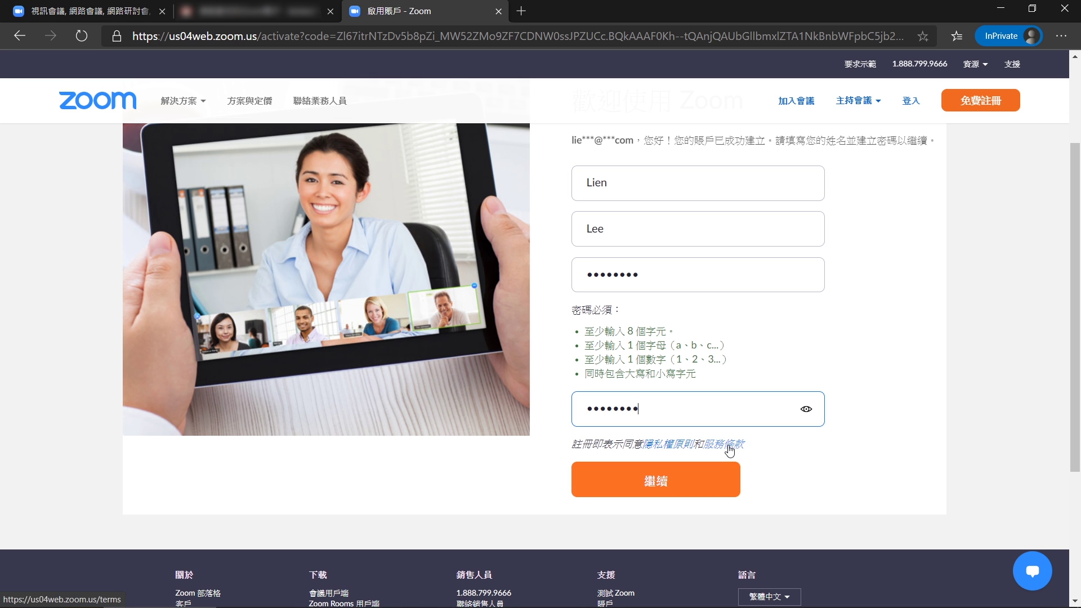
click(688, 475)
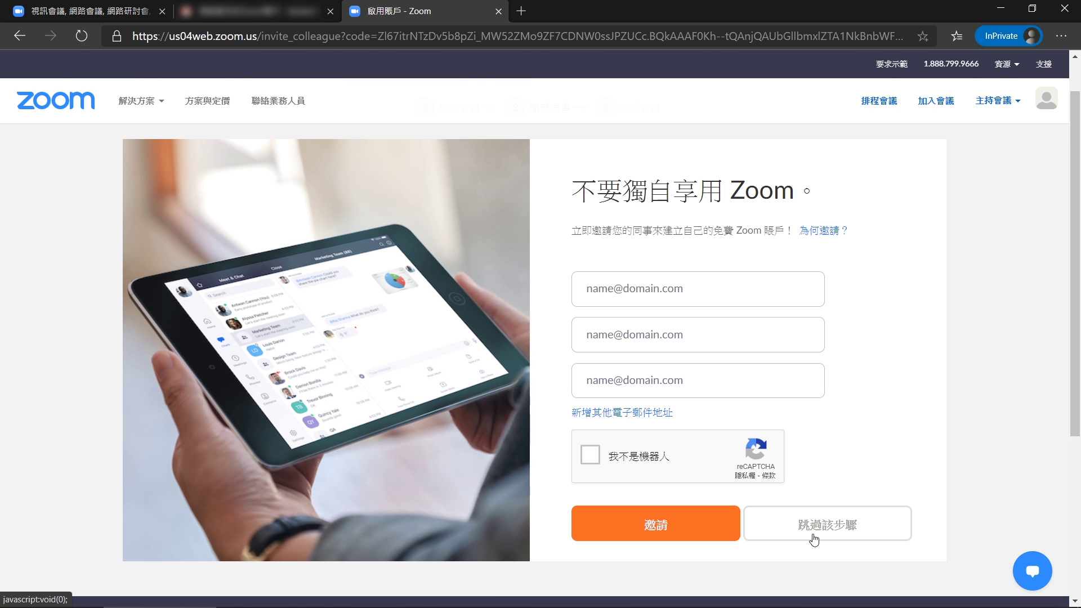
click(814, 539)
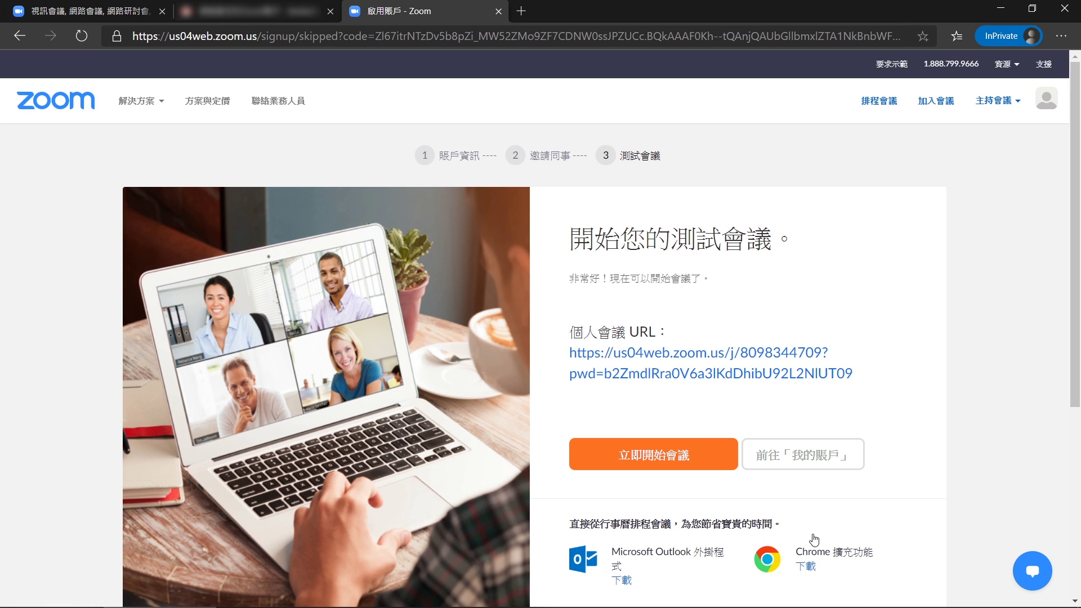
Go to the account profile, reveal the full personal meeting ID and open it for editing.
click(802, 462)
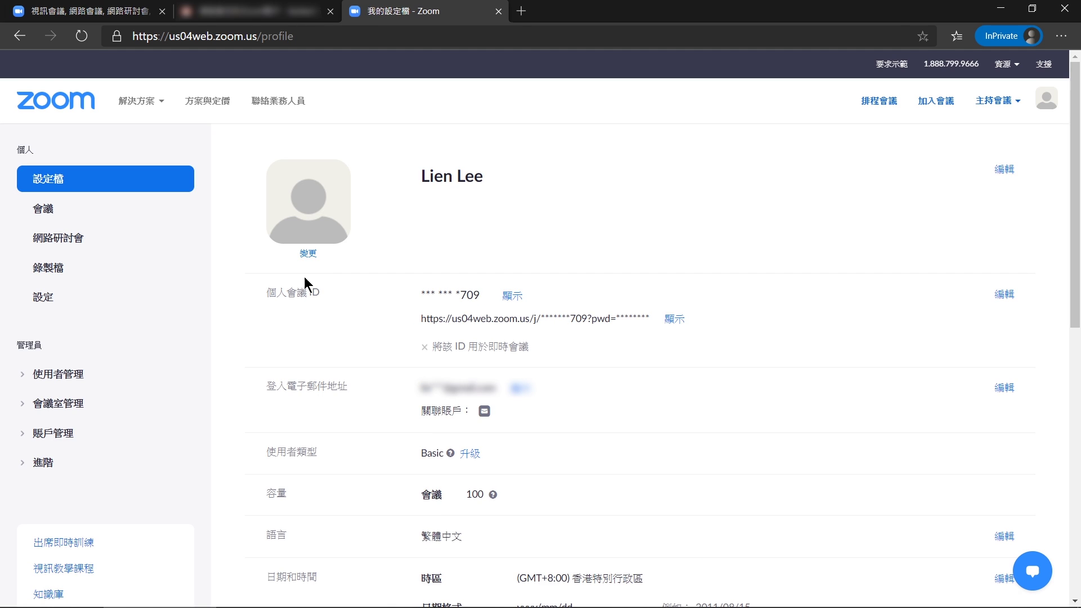
click(512, 294)
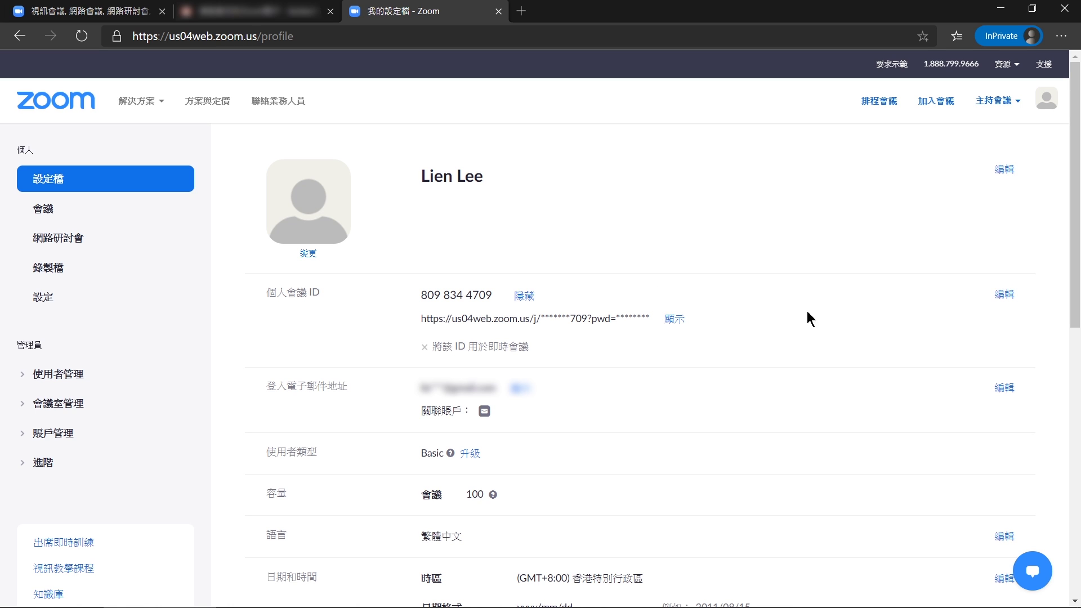
click(1003, 296)
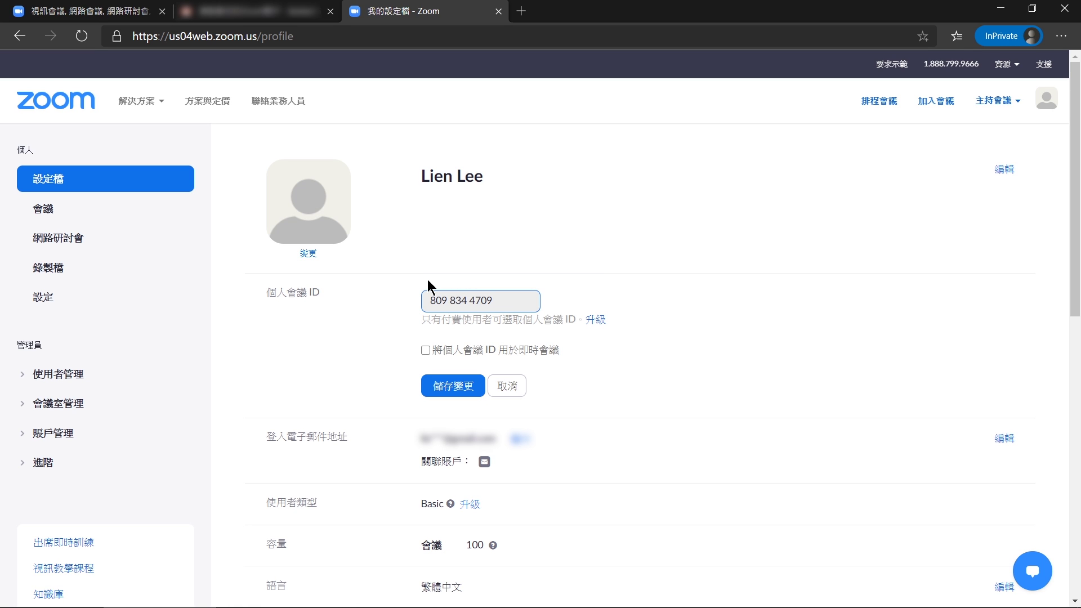
In the account's meeting settings, enable 讓參與者進入時靜音 so participants are muted when they join.
click(116, 296)
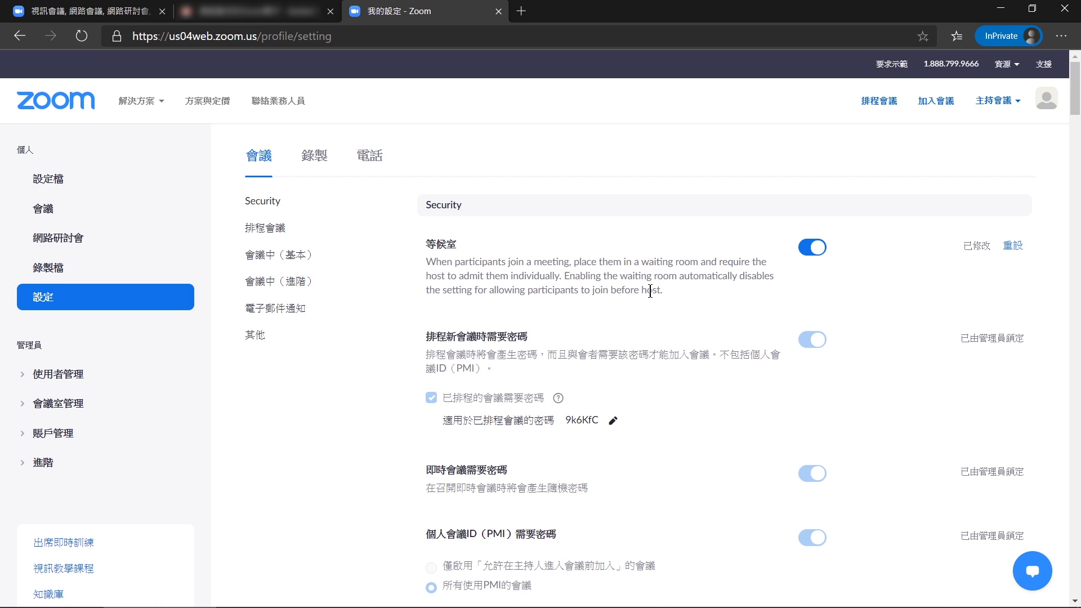
scroll(650, 291, down, 15)
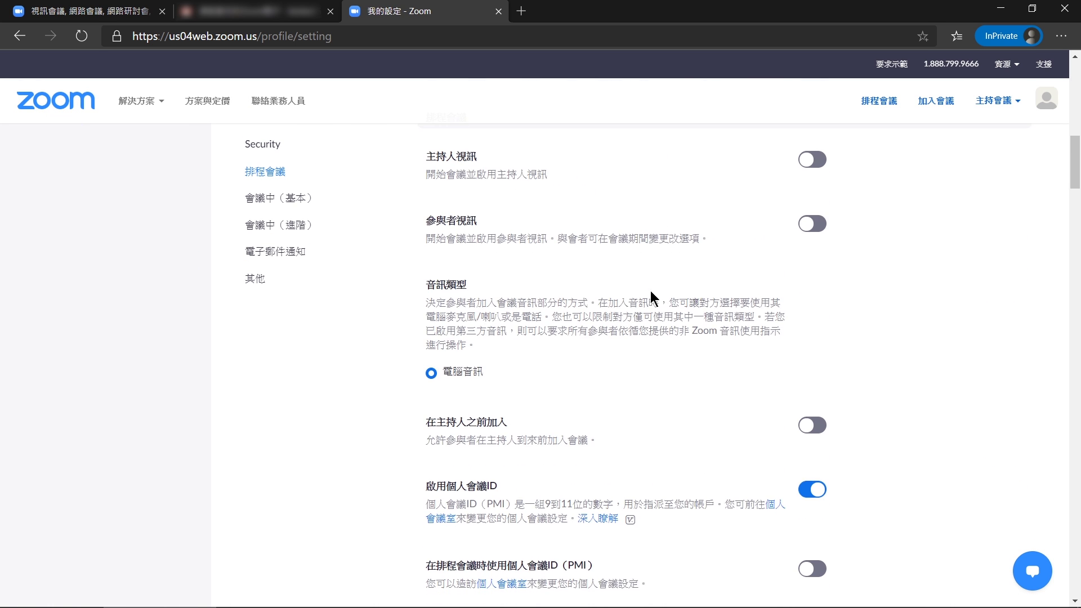
scroll(650, 290, down, 3)
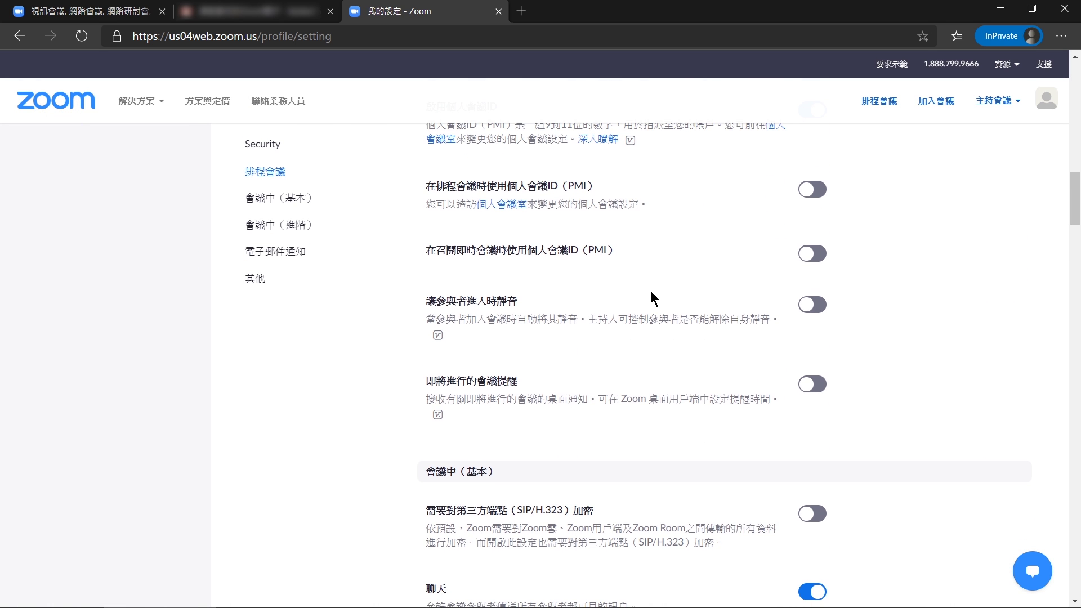
click(820, 308)
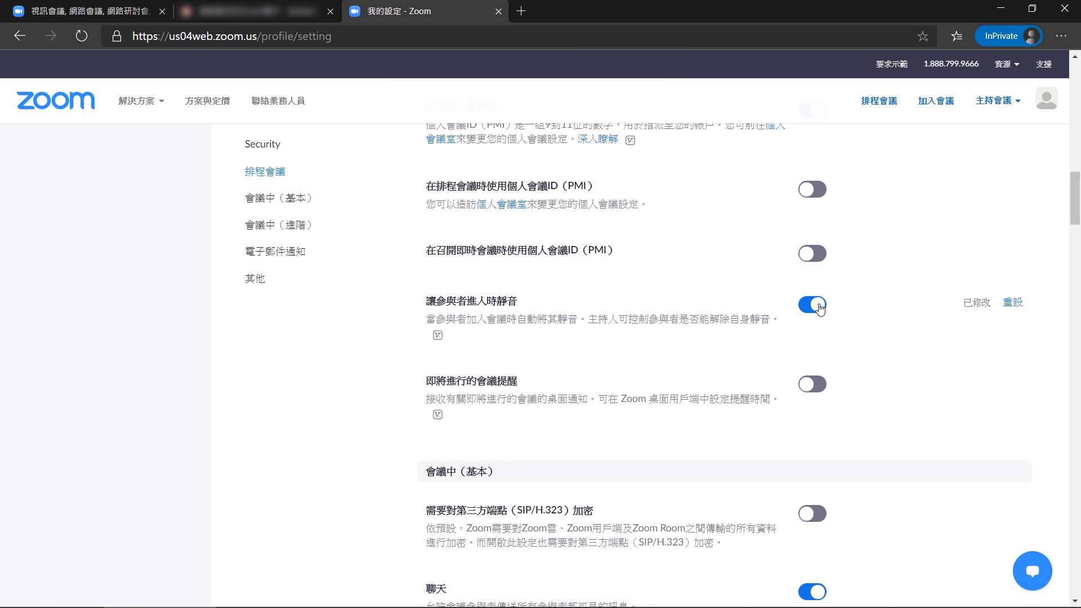
Enable breakout rooms (分組討論會議室) in the advanced in-meeting settings.
scroll(674, 315, down, 3)
scroll(674, 316, up, 2)
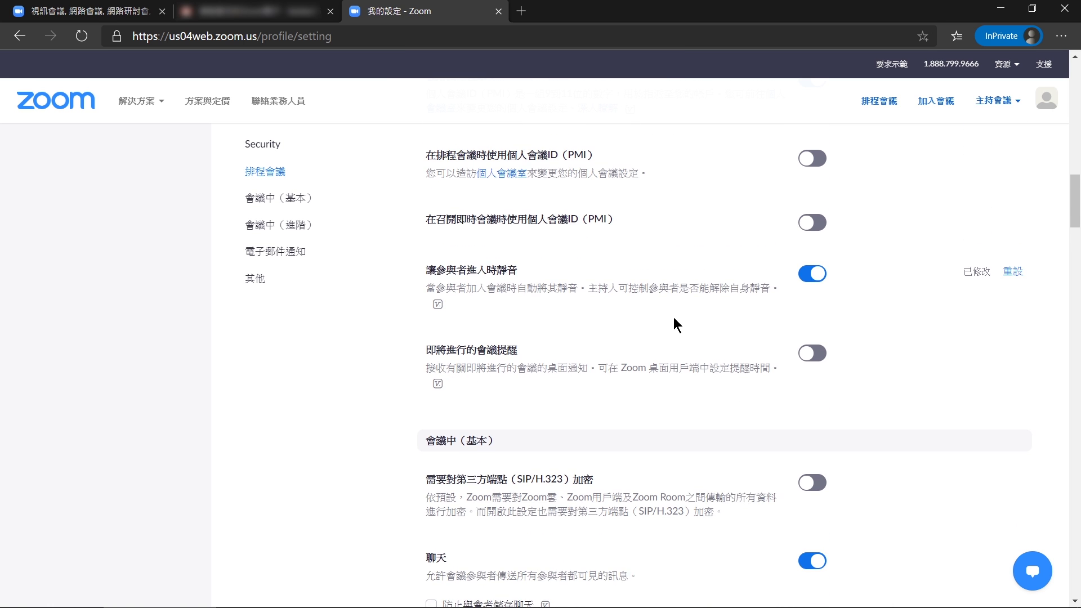
scroll(673, 317, down, 20)
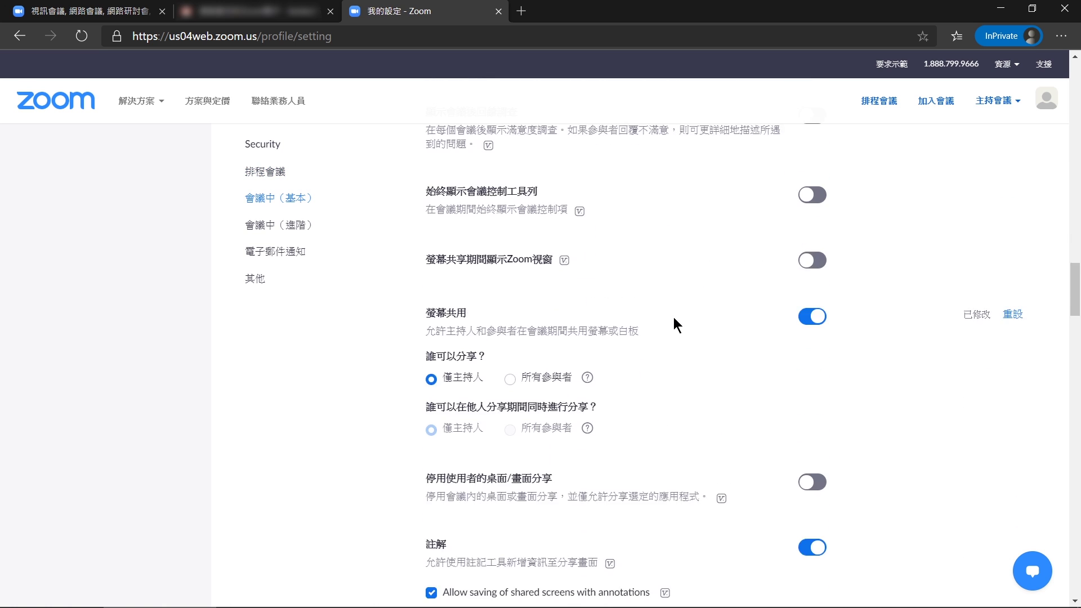
scroll(674, 317, down, 6)
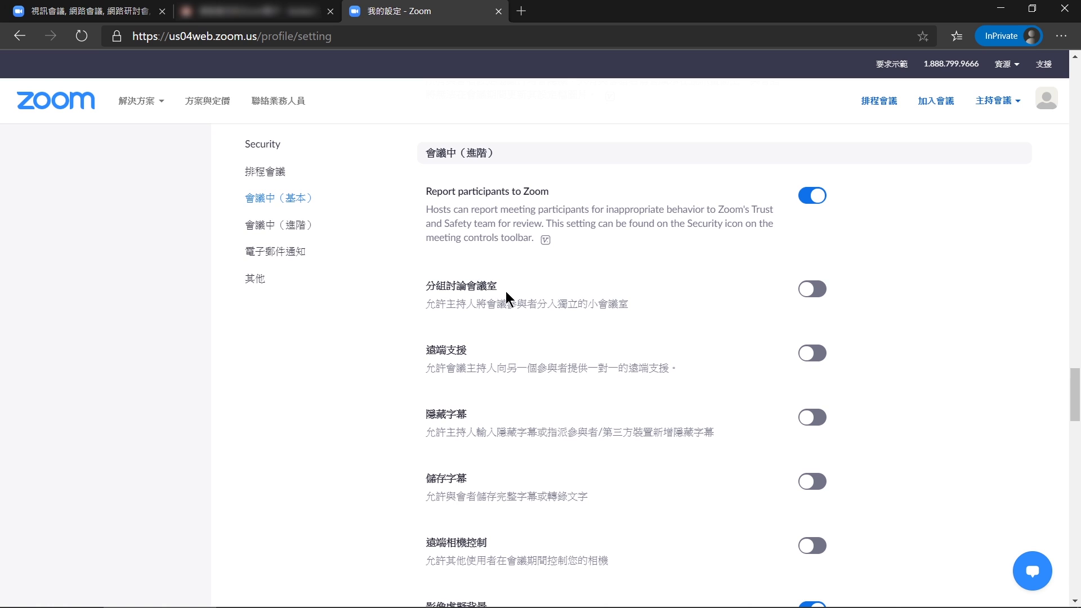
click(819, 291)
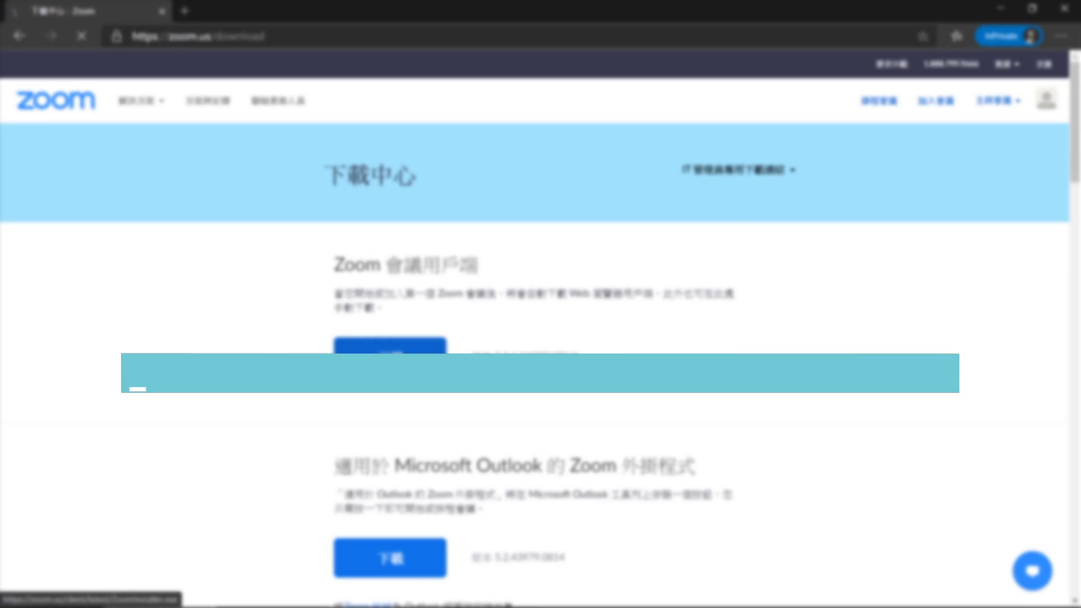
Download the Zoom meeting client from the download center and run ZoomInstaller.exe.
click(416, 358)
click(424, 319)
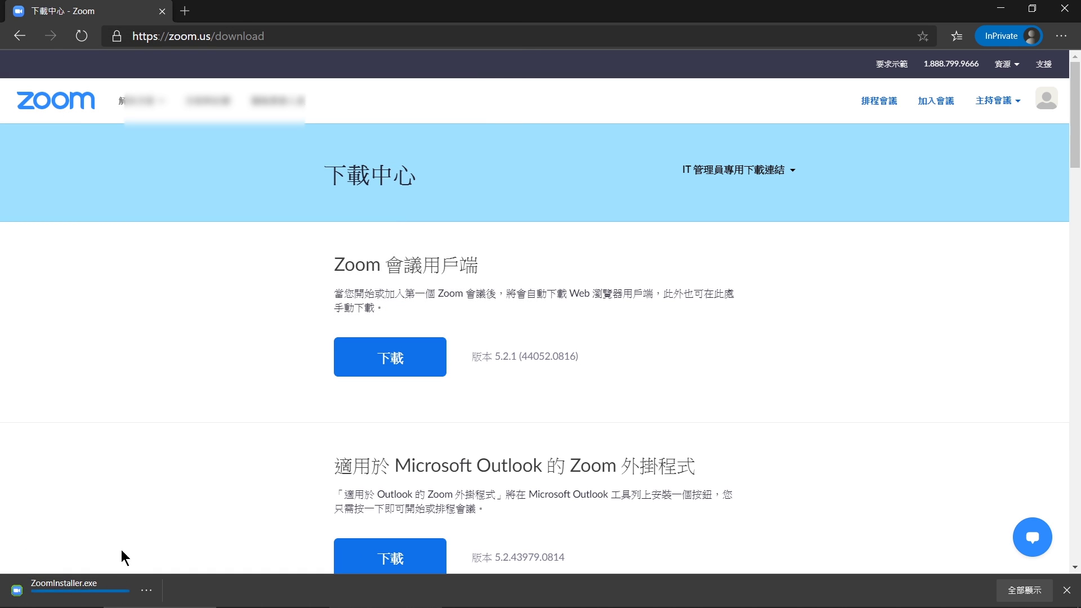
click(93, 595)
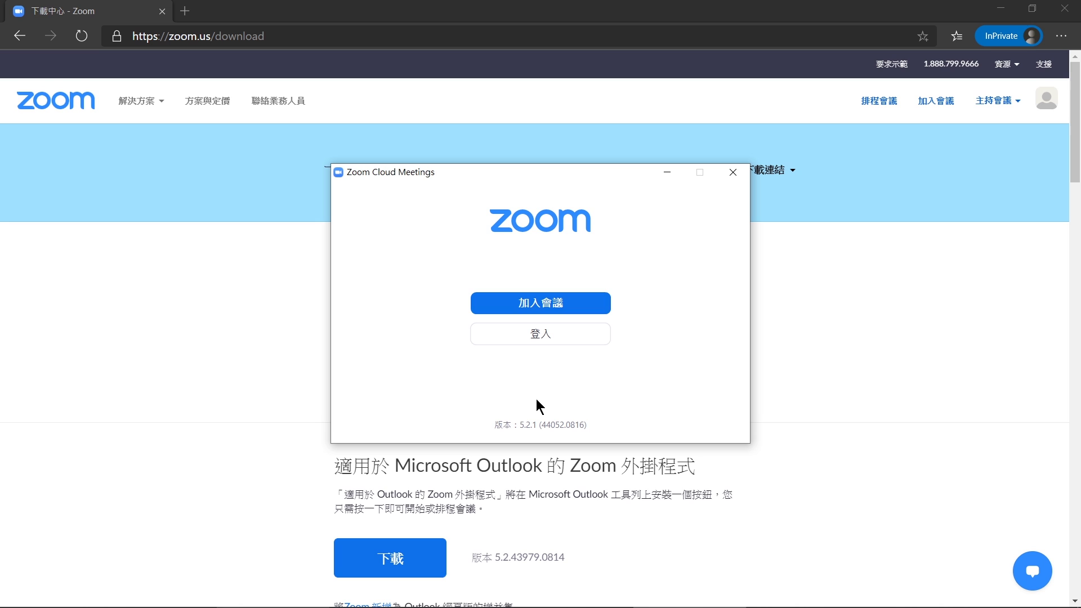
Sign in to the Zoom desktop client with the account e-mail and password, and maximize its window.
click(541, 332)
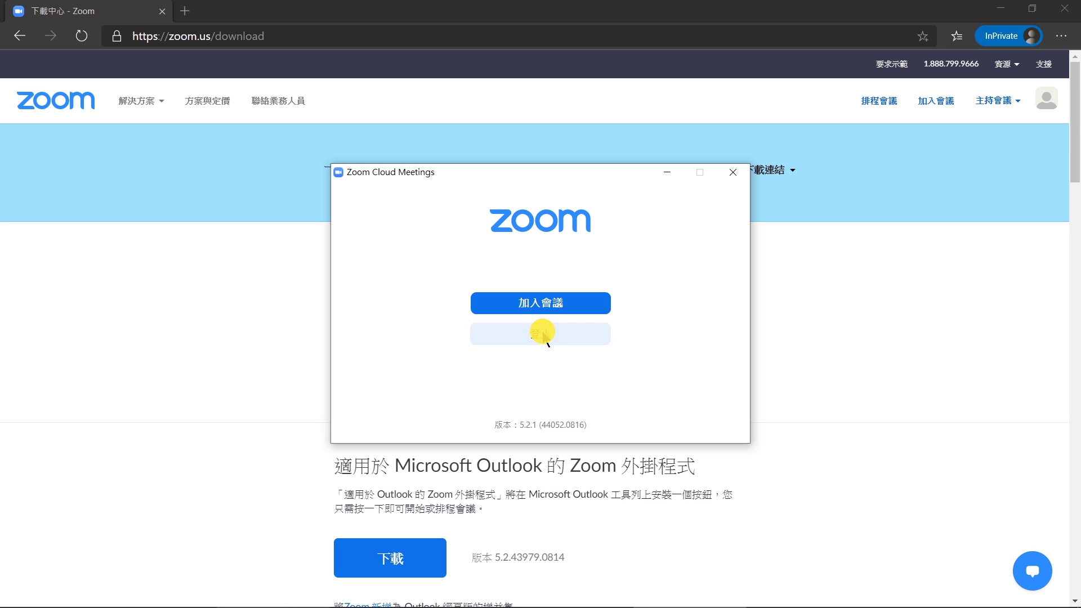
click(455, 304)
text(********)
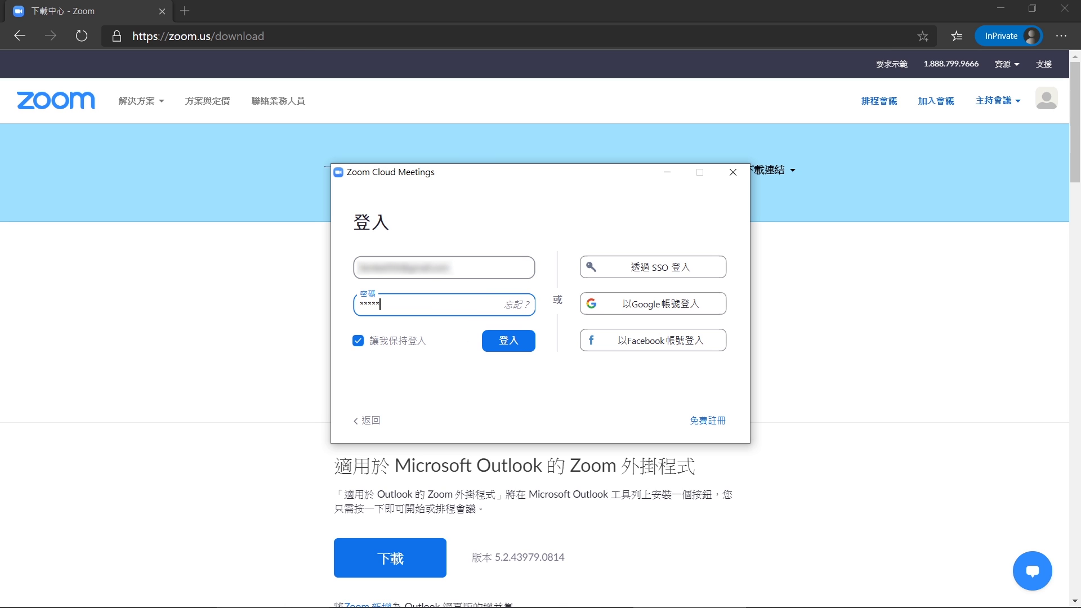
click(528, 350)
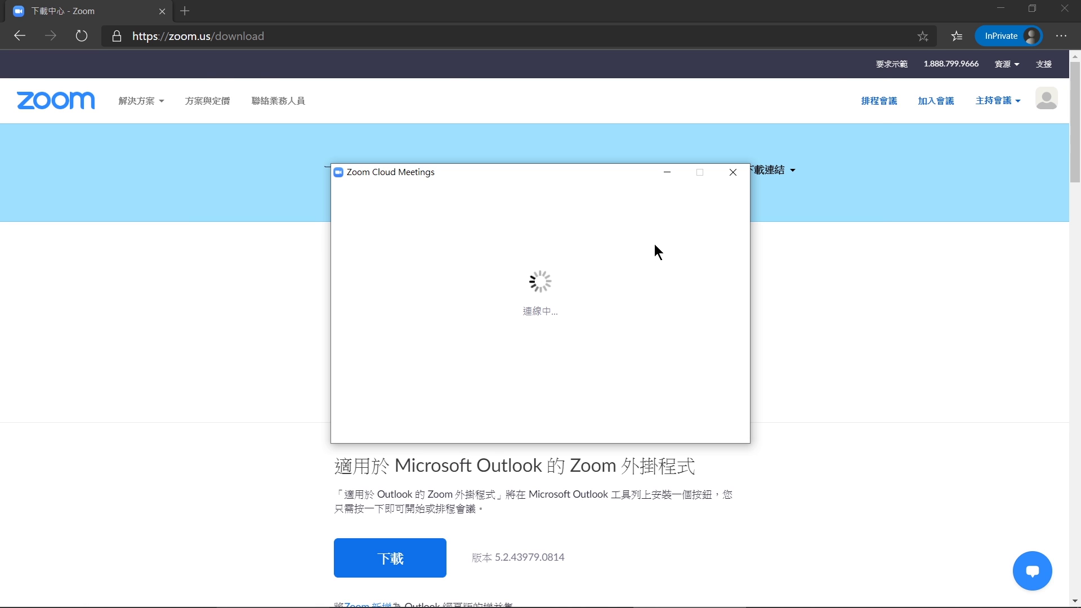
click(831, 76)
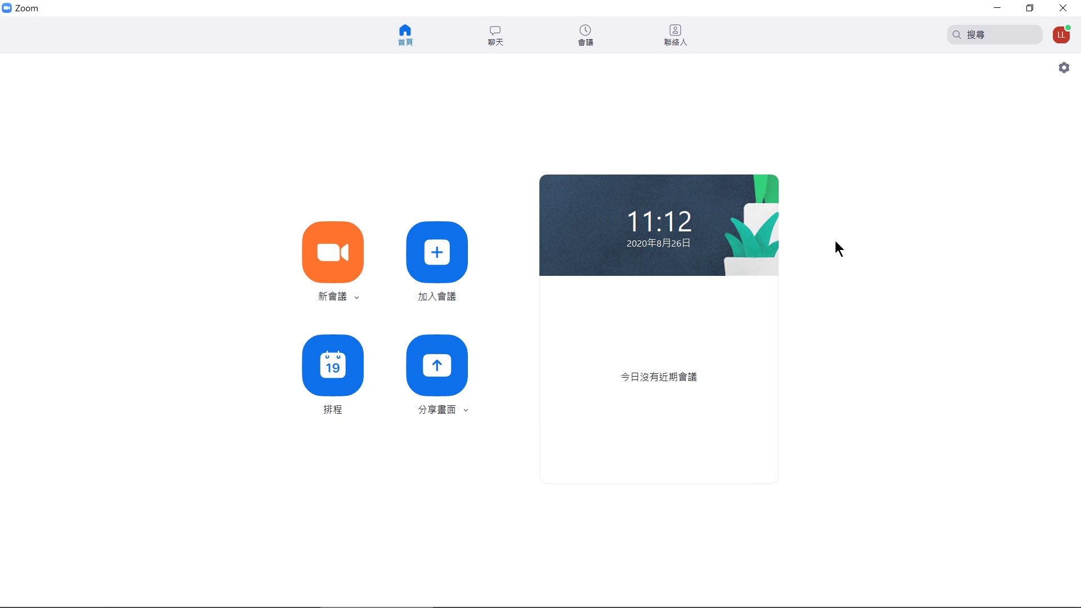
Select OBS-Camera as the camera in the client's video settings.
click(1065, 67)
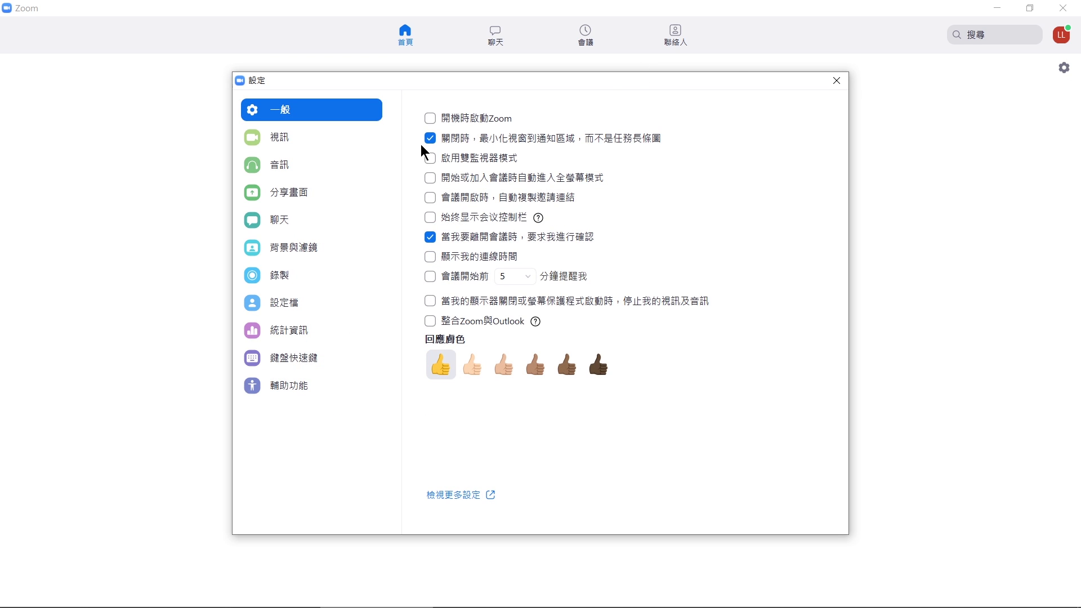
click(333, 140)
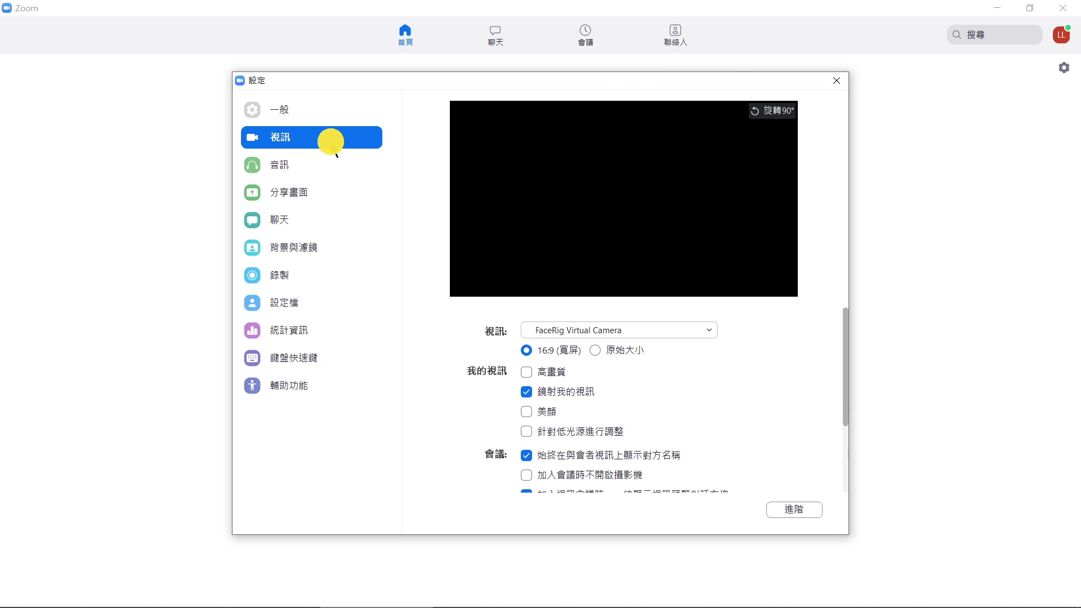
click(573, 329)
click(572, 392)
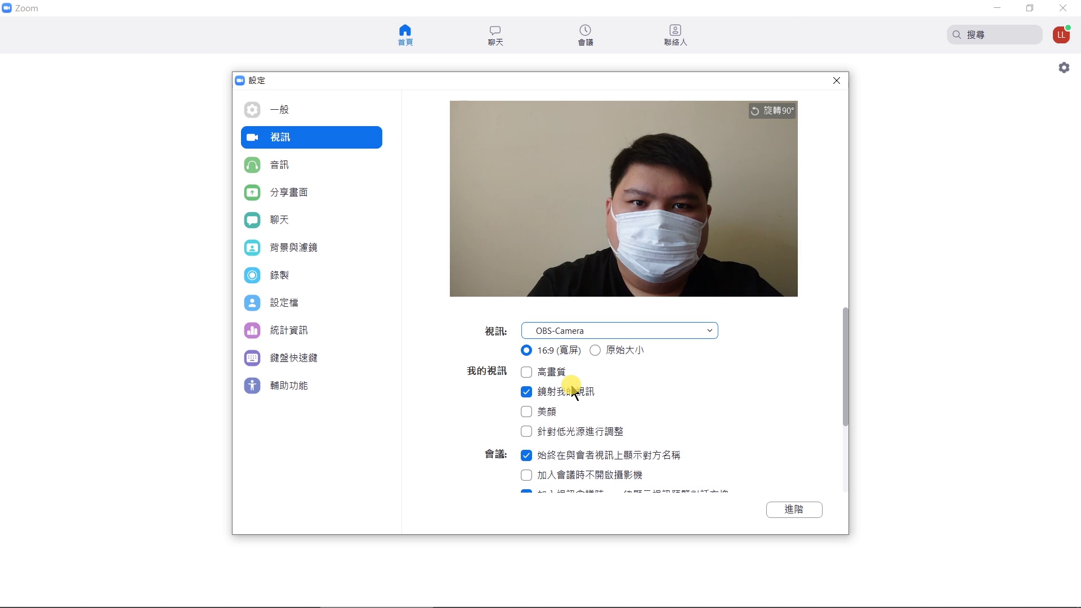
In the audio settings, choose Speakers (Realtek(R) Audio) and the USB Condenser microphone, and set background noise suppression to 高.
click(330, 174)
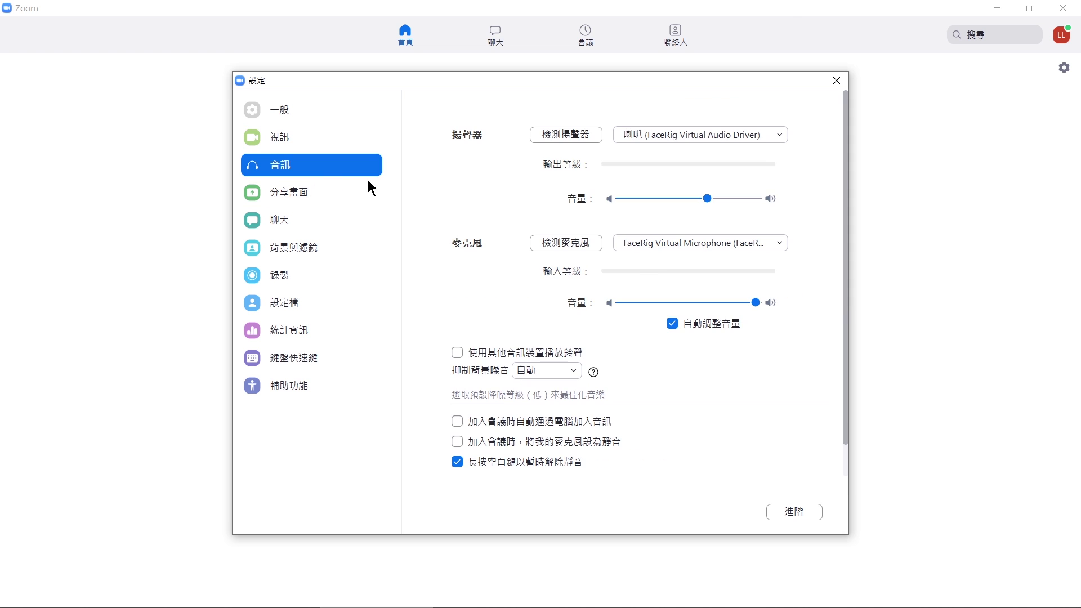
click(672, 243)
click(652, 322)
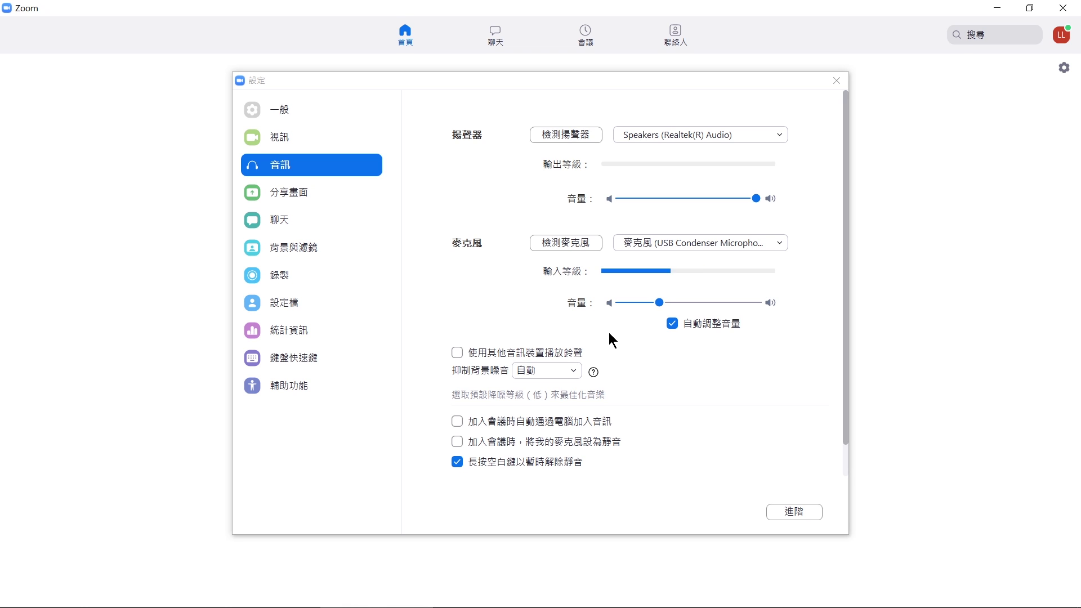
click(543, 370)
click(533, 453)
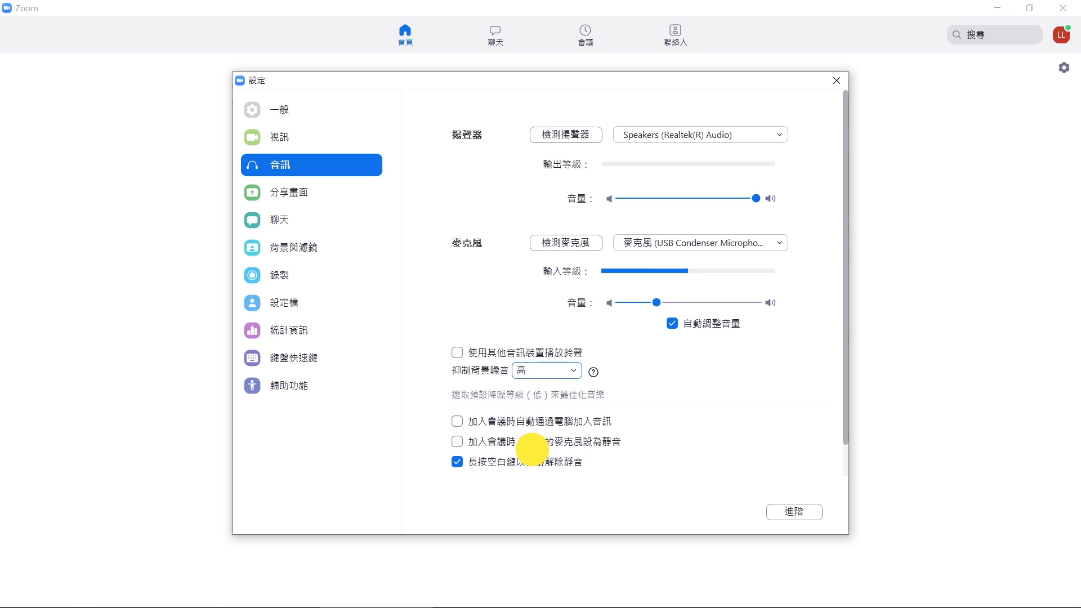
Apply the San Francisco virtual background in the background and filter settings.
click(338, 249)
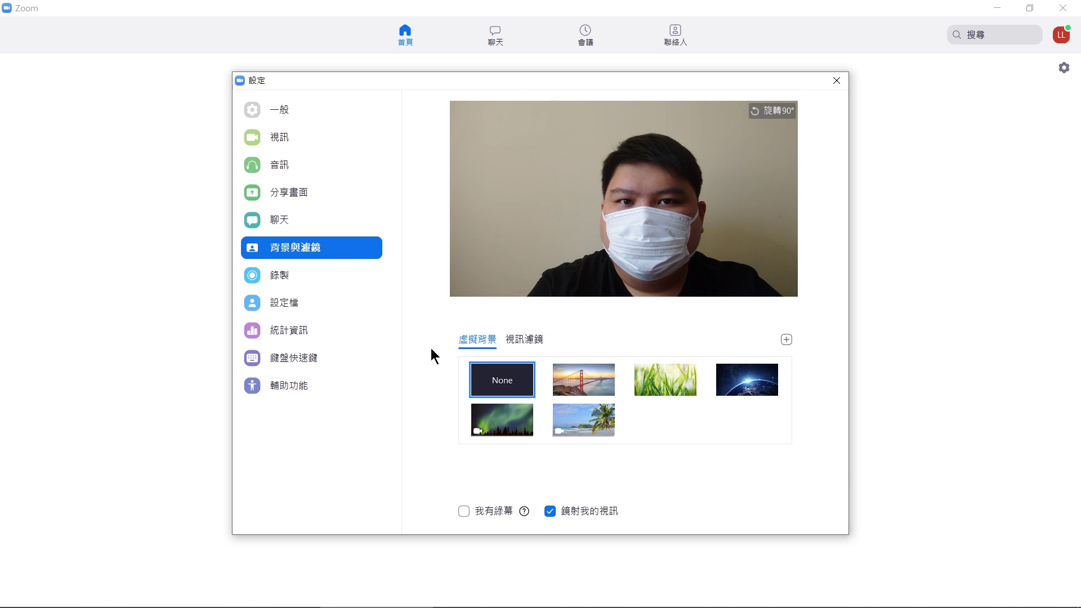
click(592, 376)
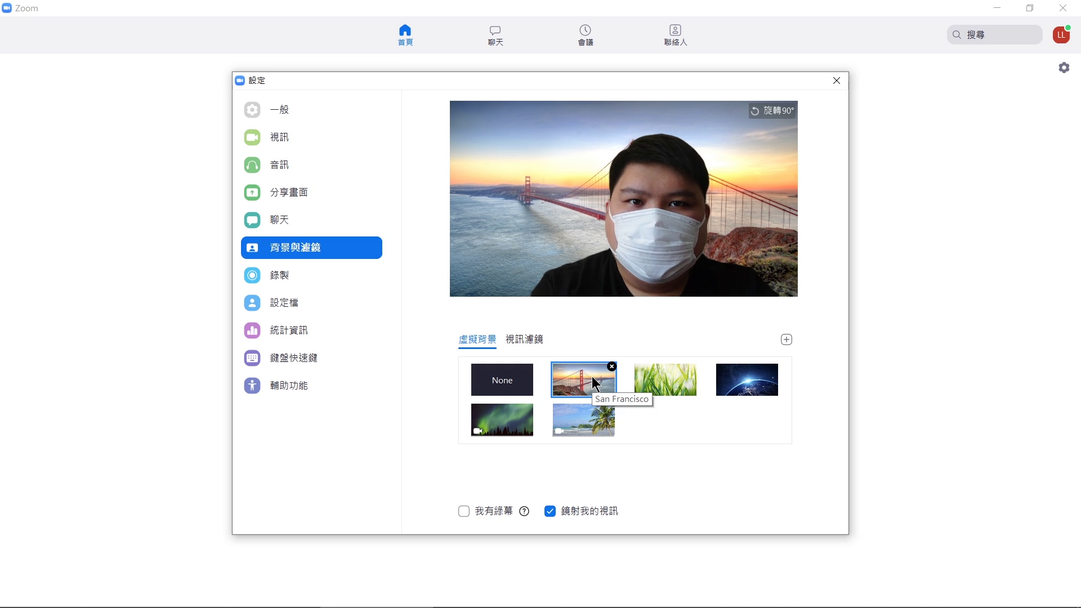
Review the local recording settings and close the settings window.
click(285, 280)
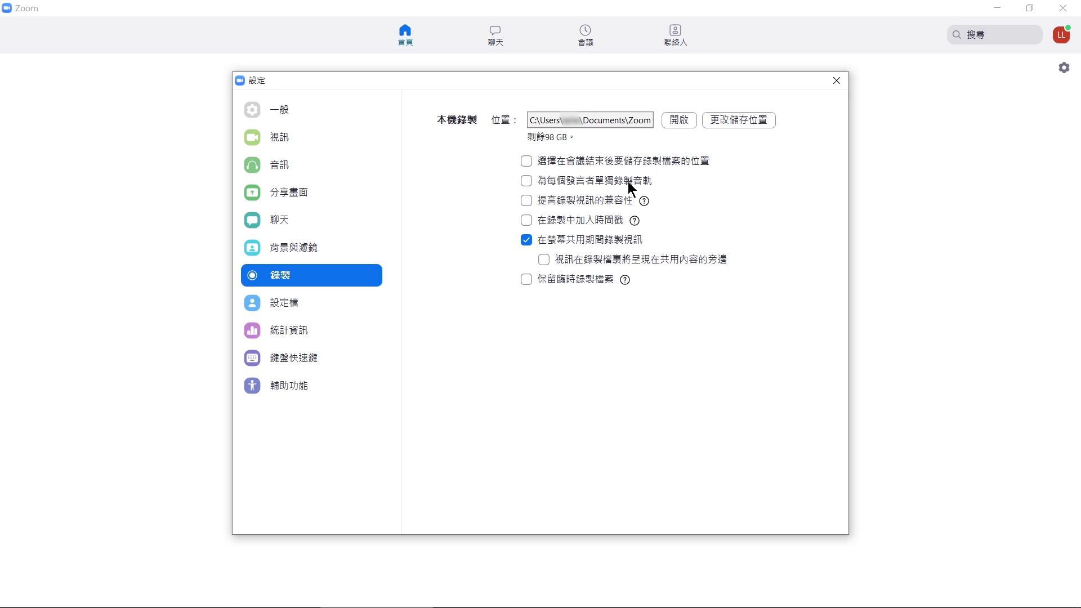
click(837, 80)
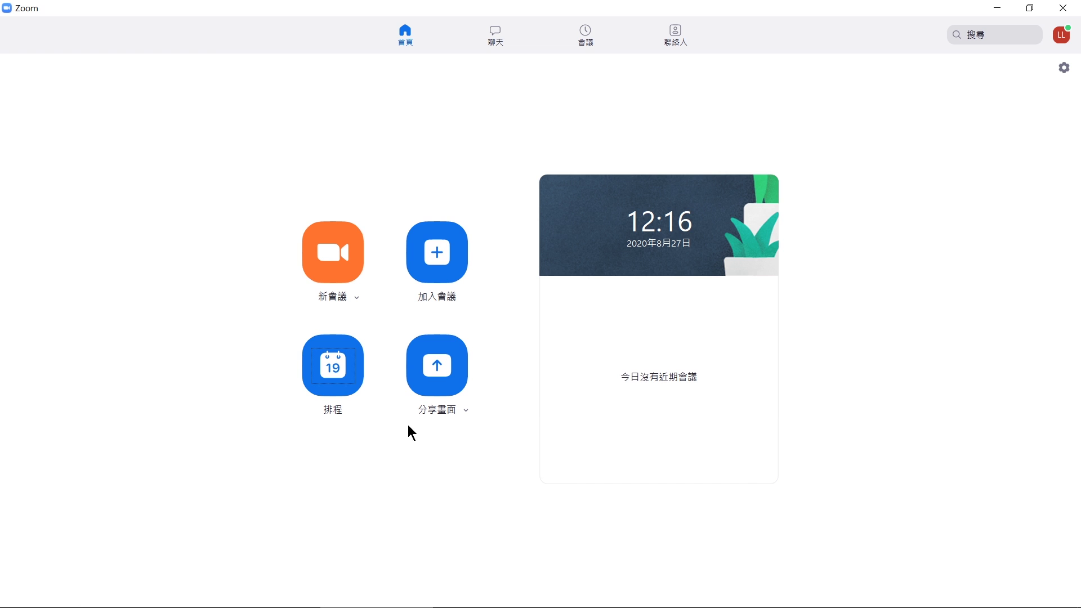
Set up a scheduled meeting titled 4B中文科 for August 27, 2020 at 13:00, lasting 45 minutes, using the personal meeting ID.
click(350, 400)
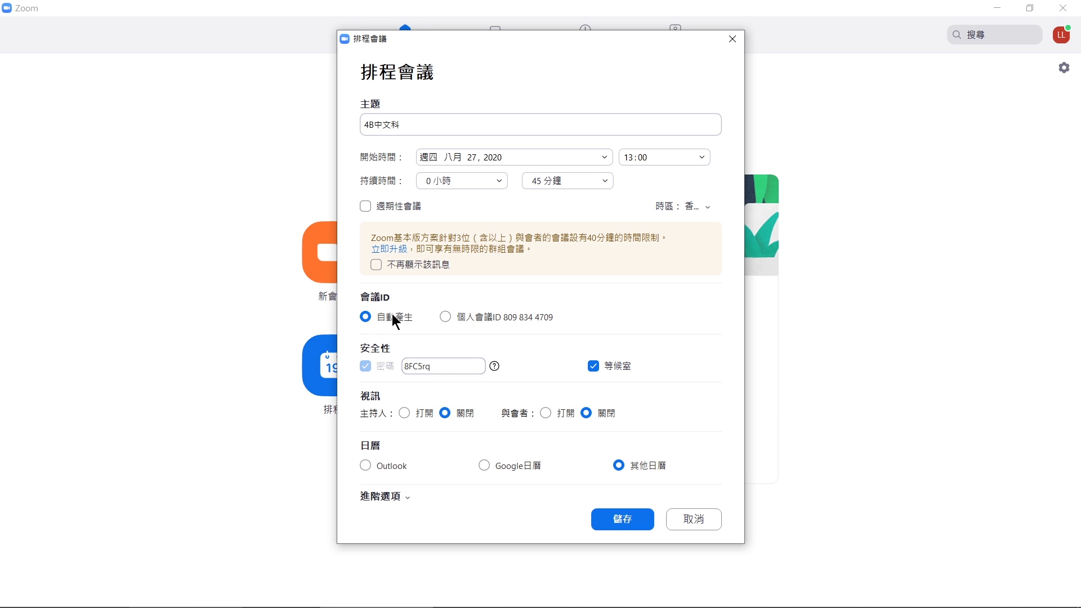
click(444, 317)
double_click(448, 367)
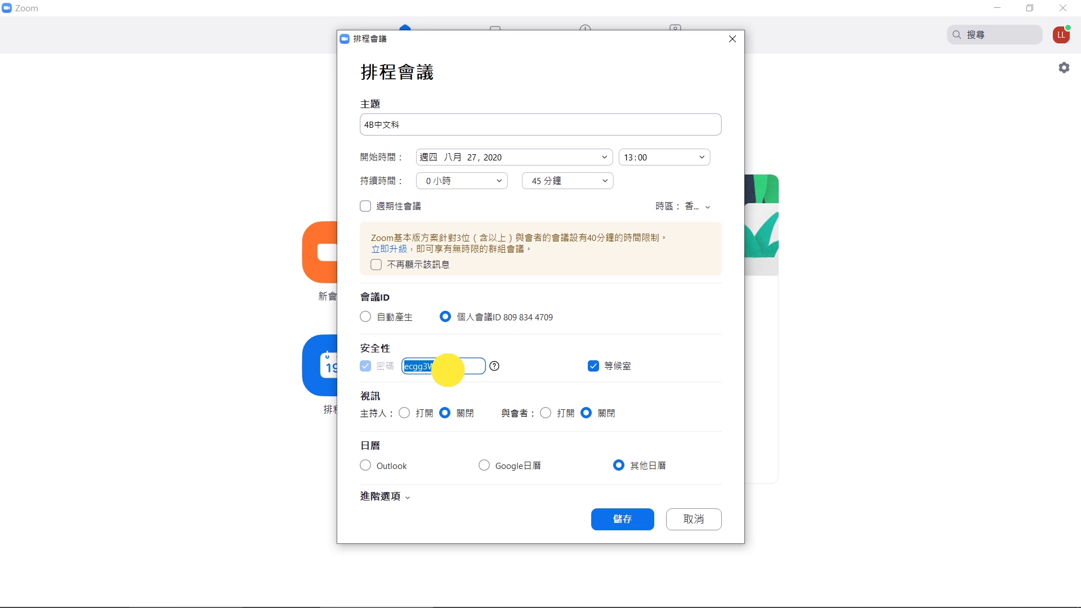
click(447, 369)
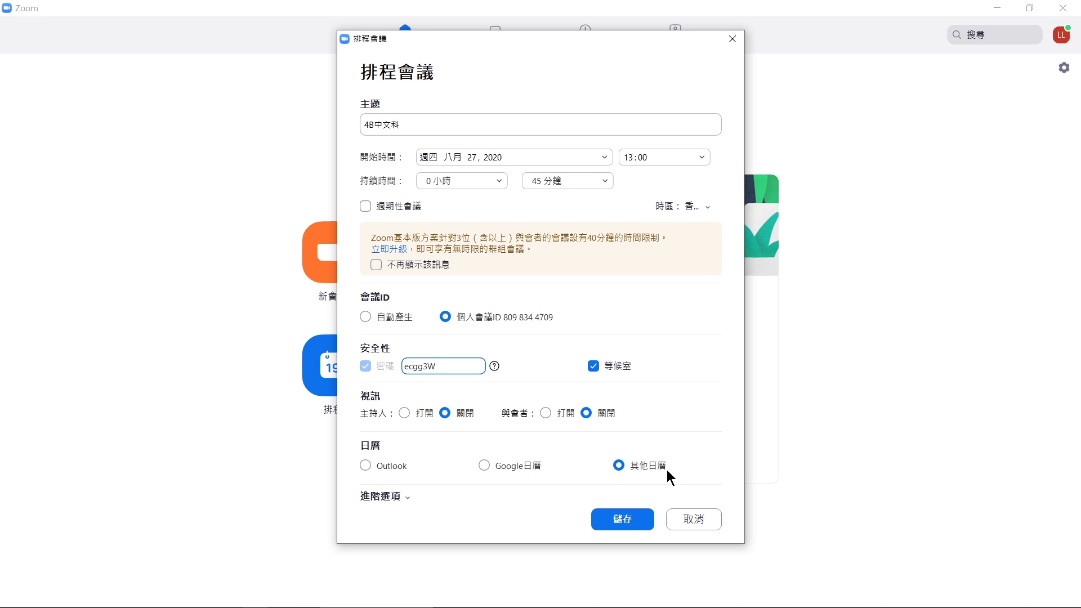
Check the advanced options of the meeting, save it and copy its invitation to the clipboard.
click(407, 498)
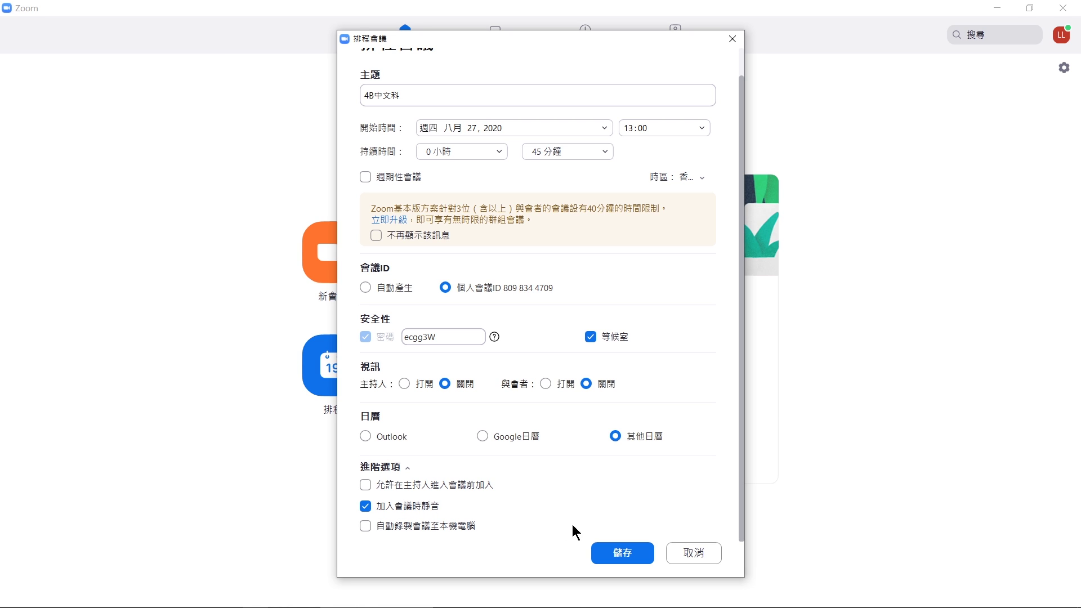
click(622, 564)
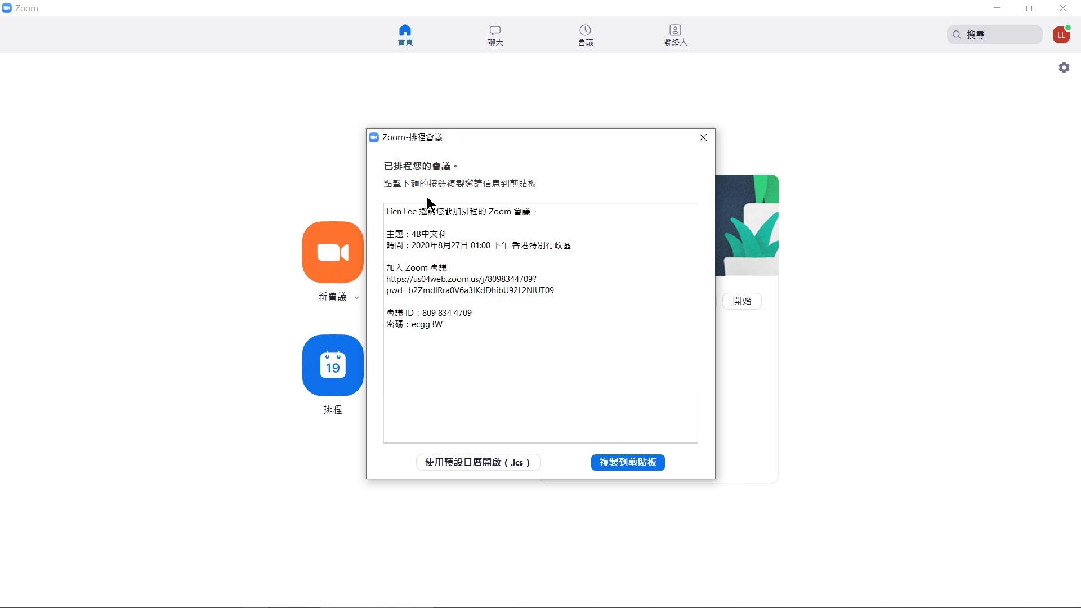
click(617, 465)
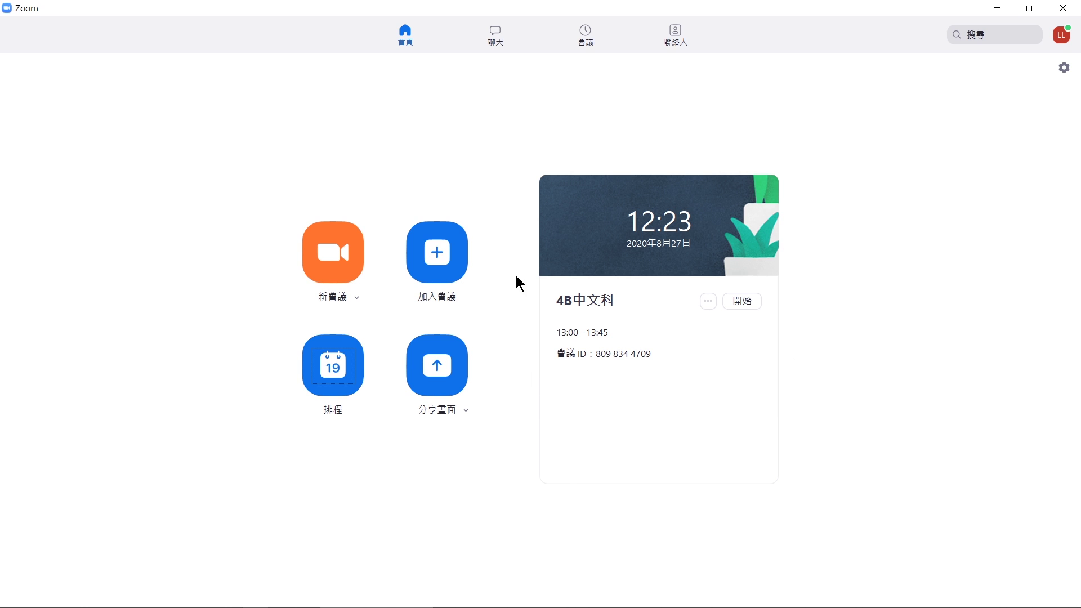
Show and copy the invitation of the scheduled 4B中文科 meeting, and check its editable details without changing them.
click(585, 29)
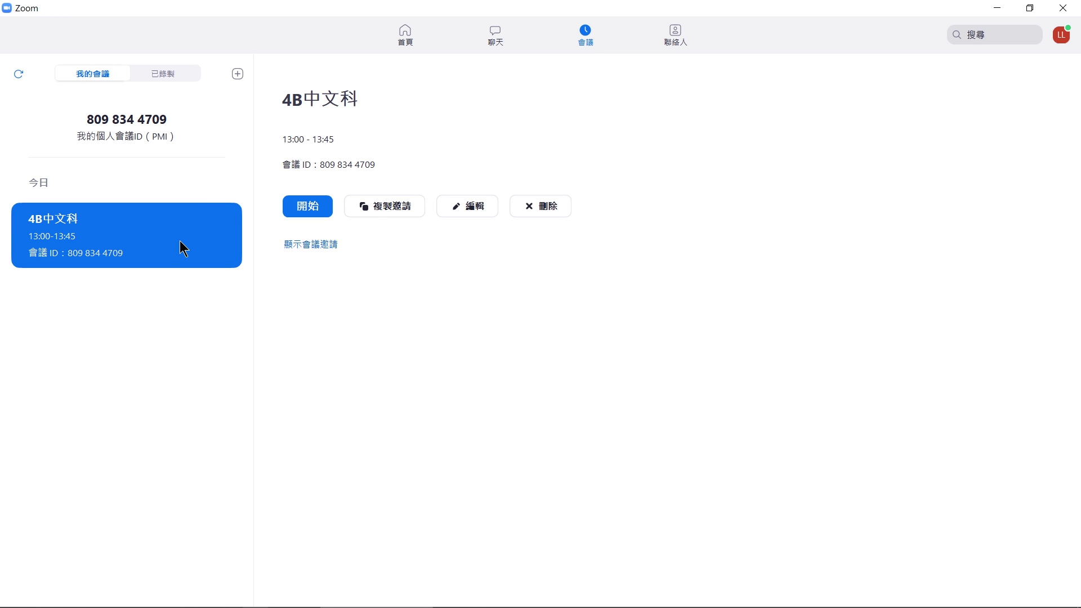
click(311, 244)
click(381, 208)
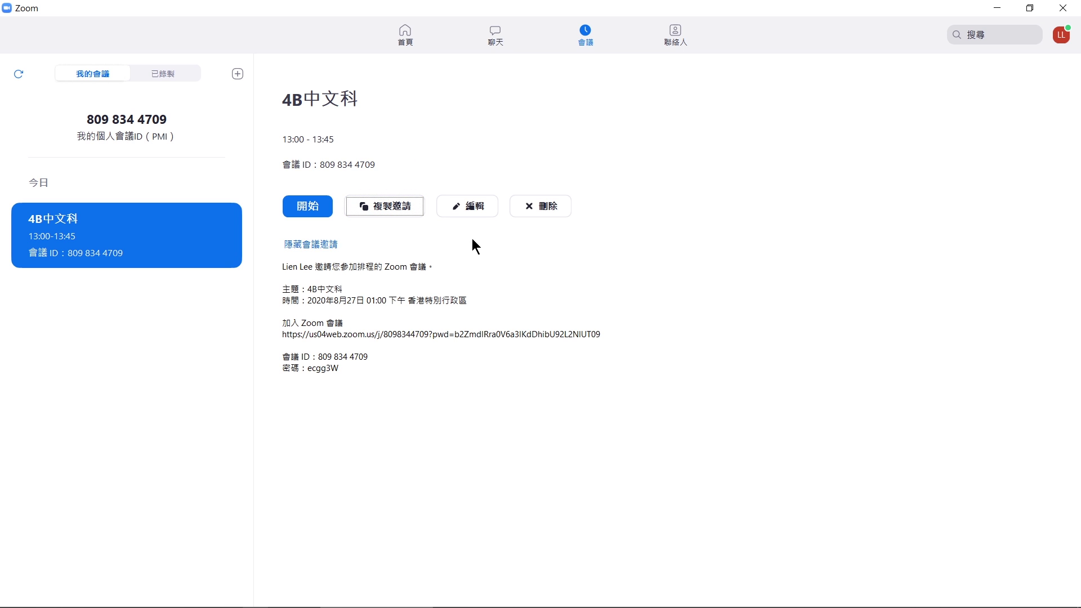
click(474, 207)
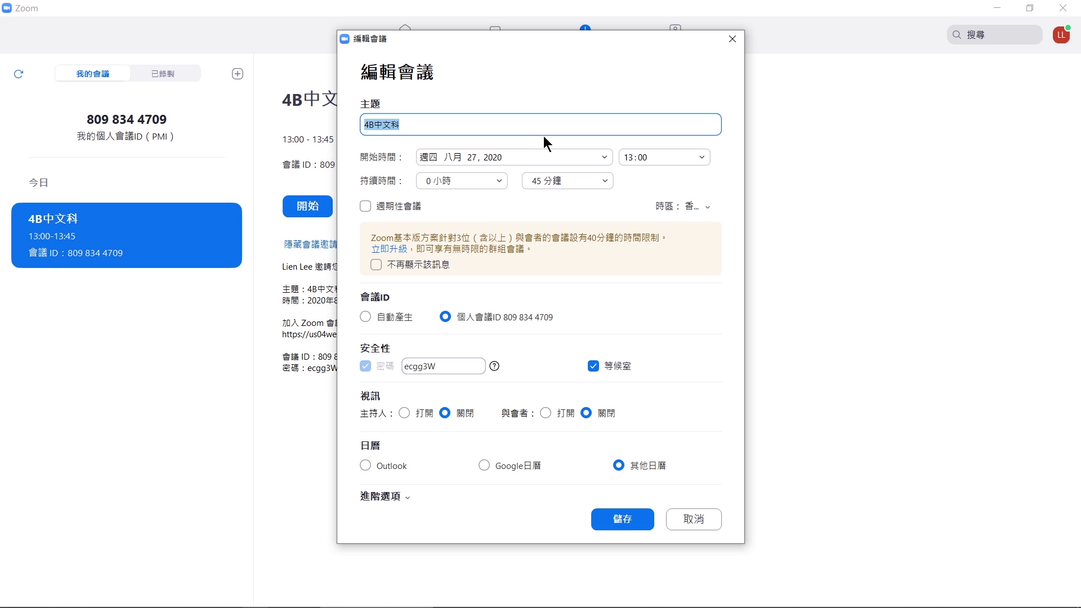
click(733, 39)
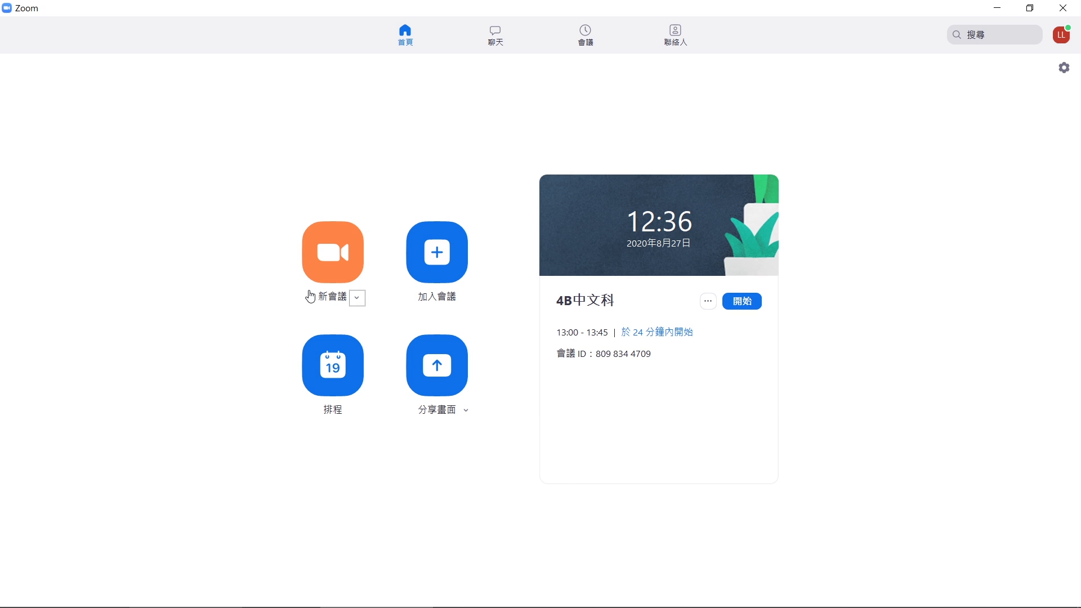
Start a new video meeting with the personal meeting ID and computer audio, and maximize the meeting window.
click(364, 295)
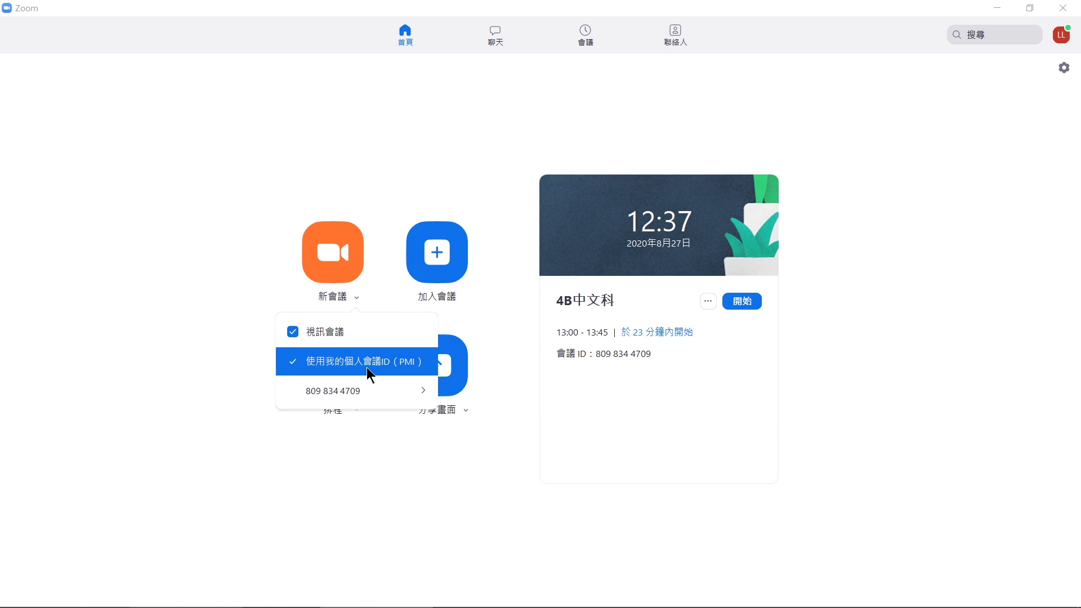
click(263, 239)
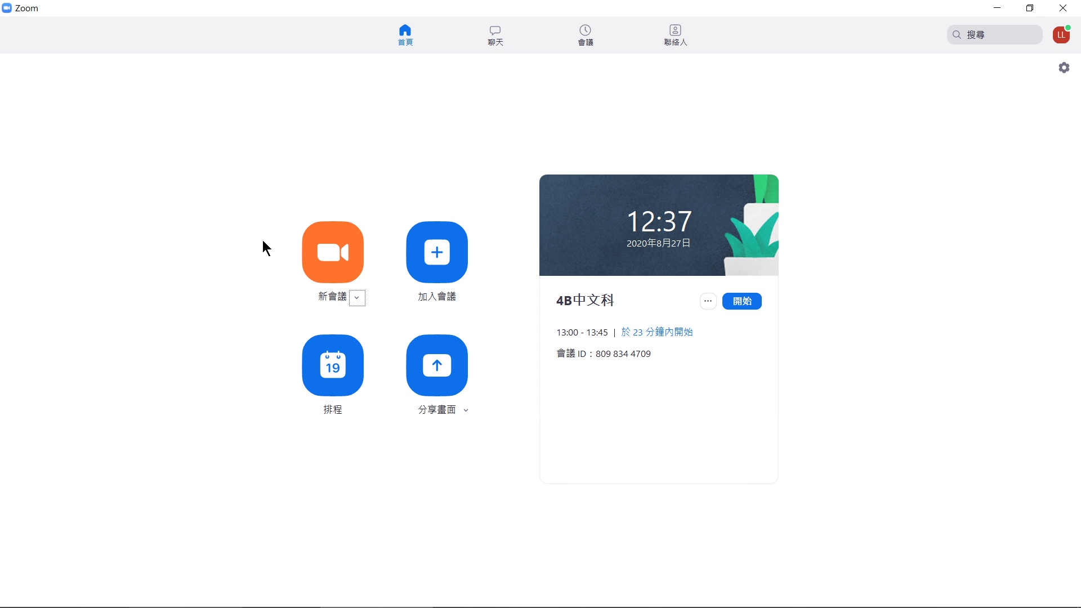
click(332, 252)
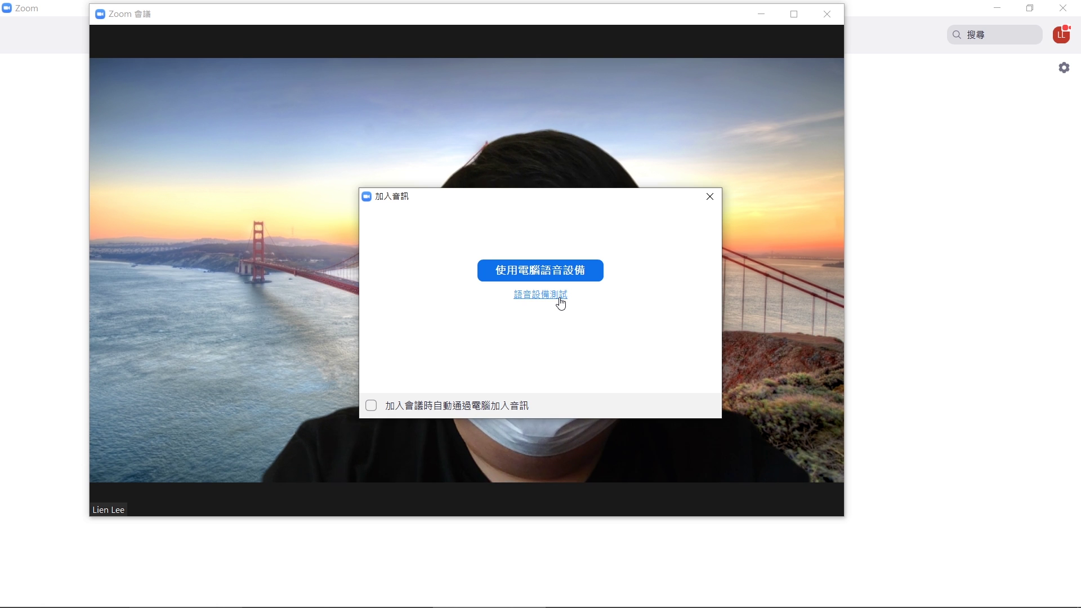
click(562, 270)
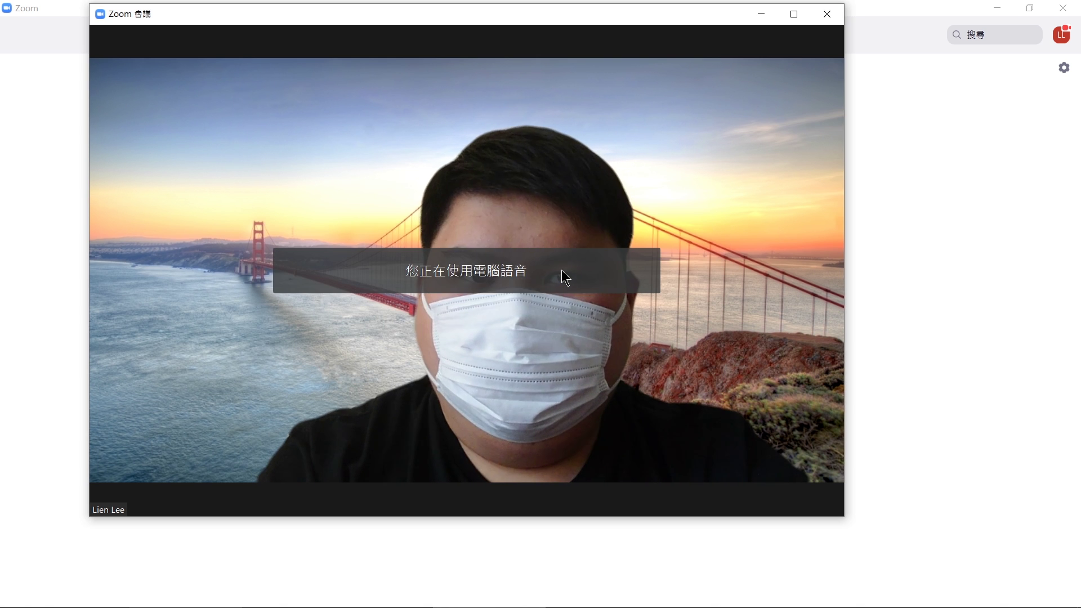
click(794, 14)
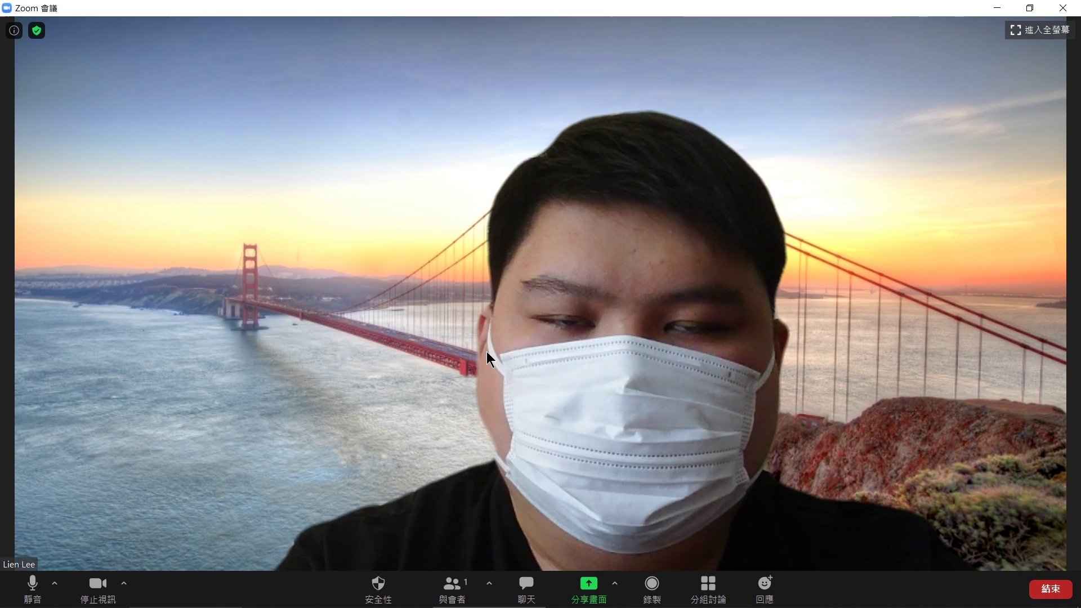
Mute and unmute the microphone, and view the available microphone and speaker choices.
click(26, 589)
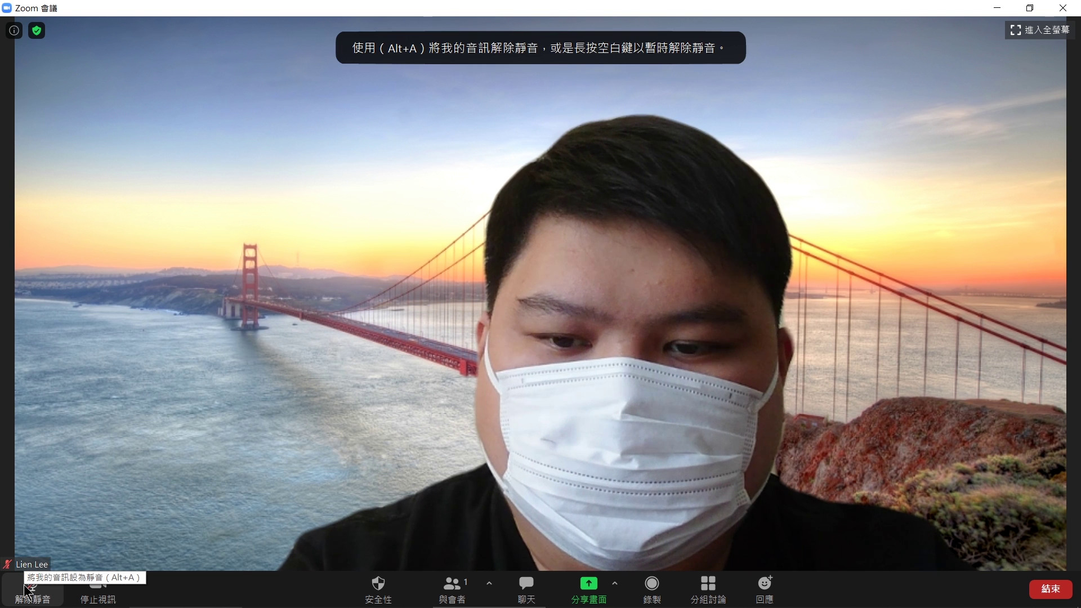
click(28, 588)
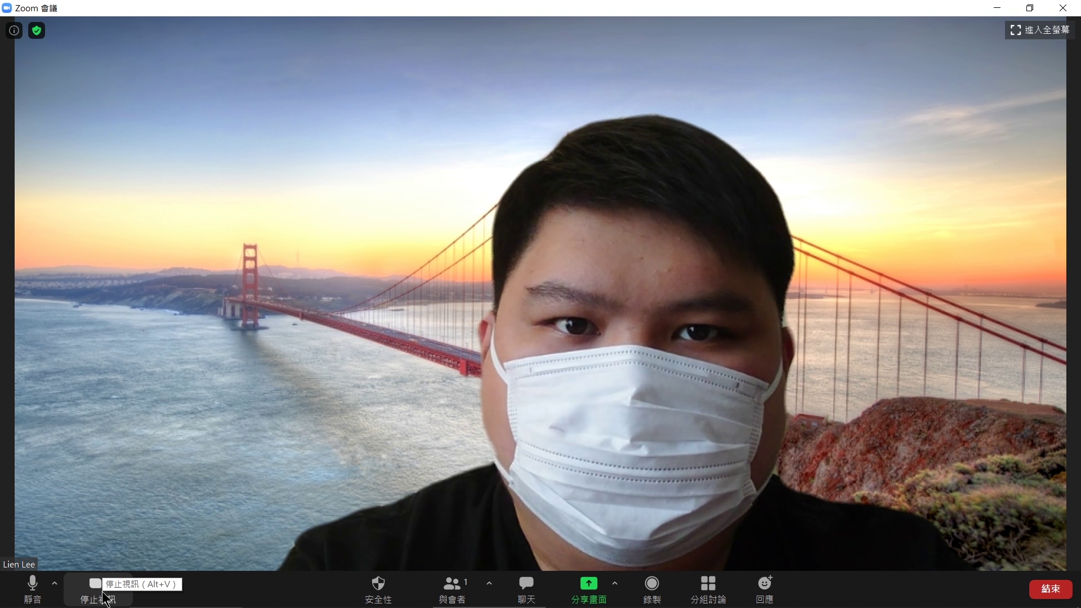
click(54, 584)
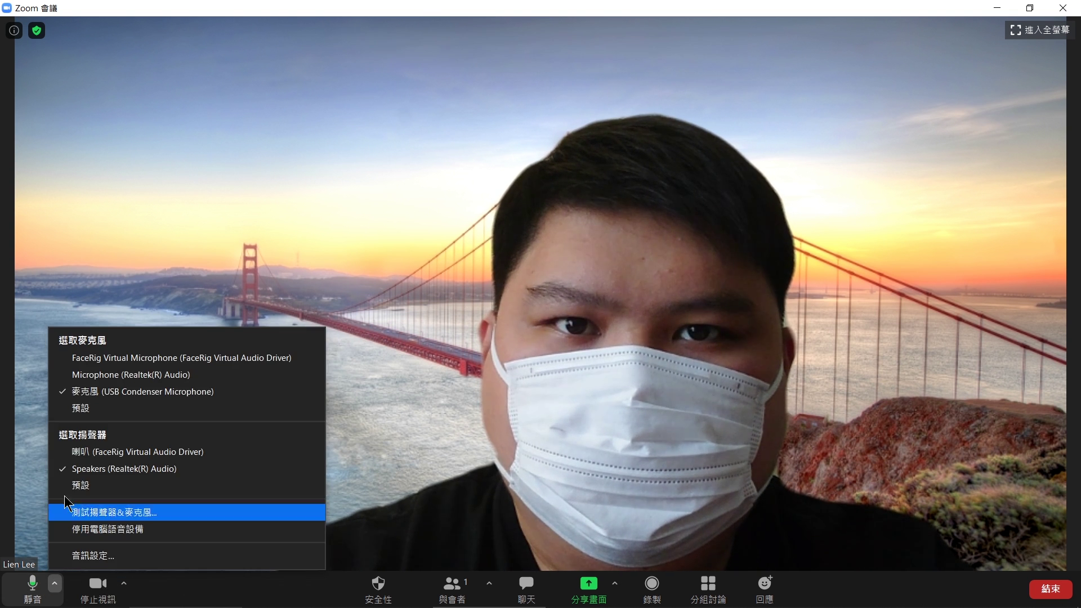
click(599, 225)
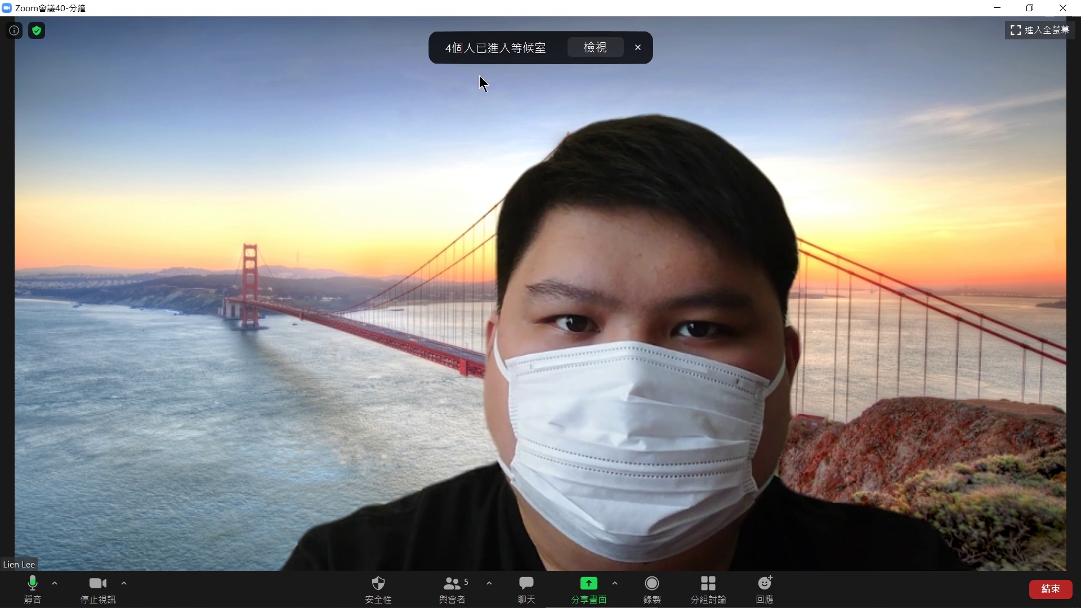
View the waiting room and admit the four waiting participants to the meeting one by one.
click(593, 45)
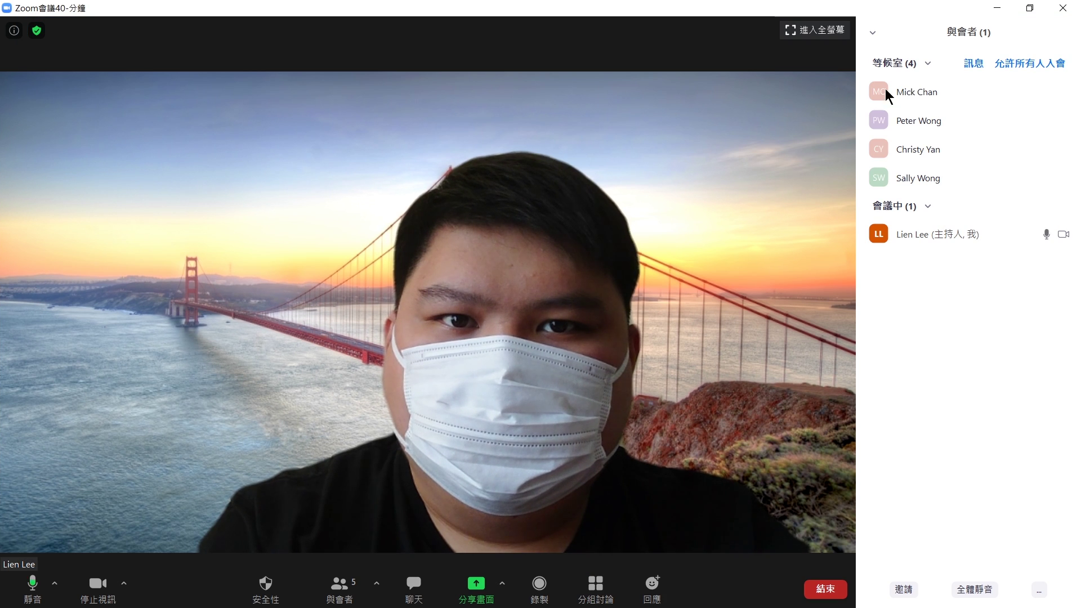
click(1014, 92)
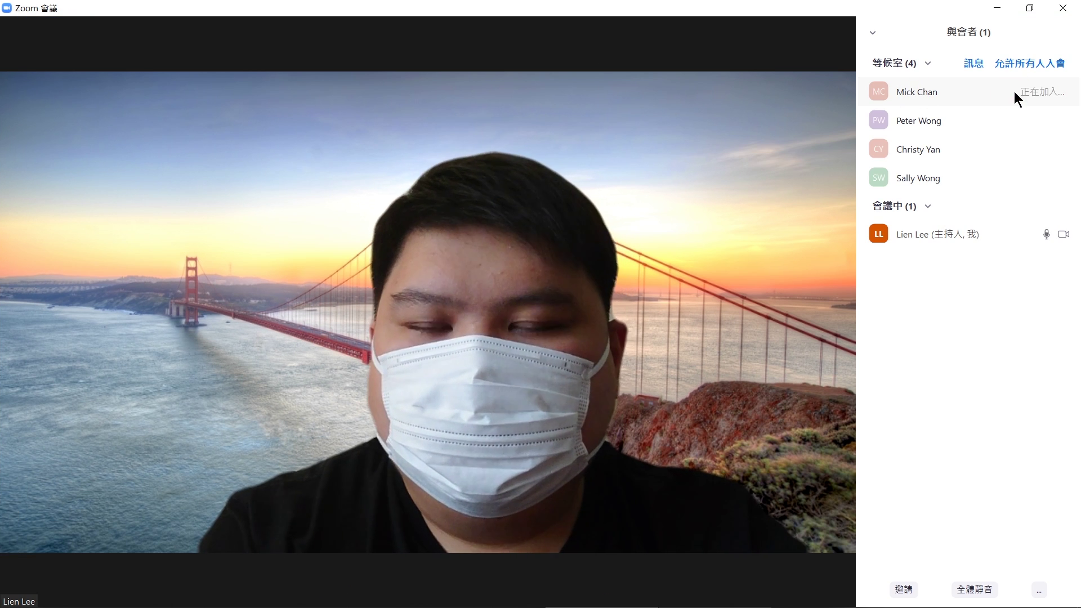
click(1011, 120)
click(1013, 148)
click(1008, 179)
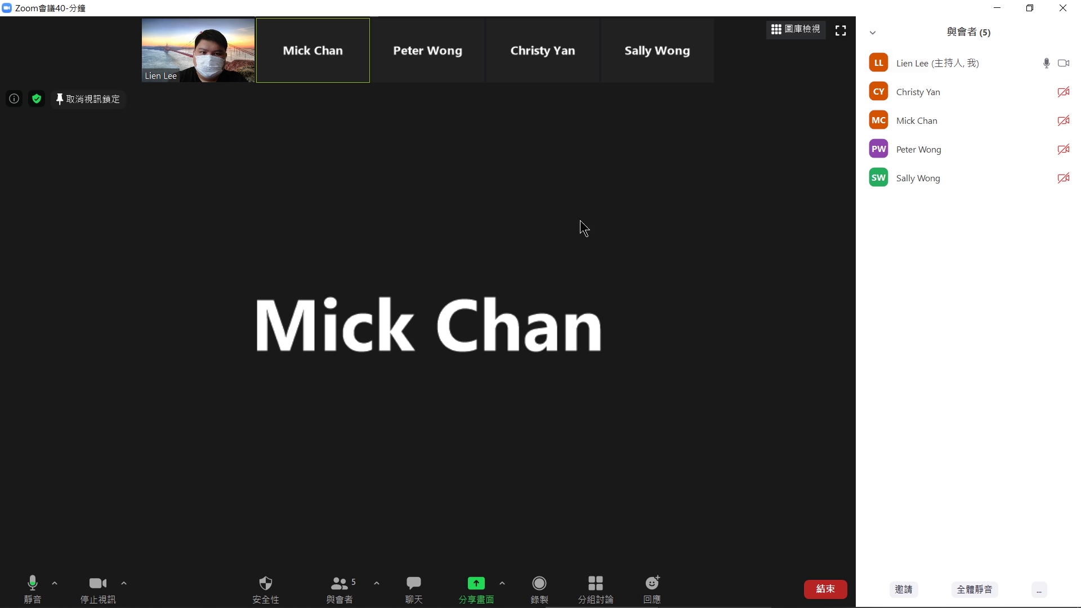
Hide and reopen the participants list, and view the host's options for the third student in it.
click(338, 587)
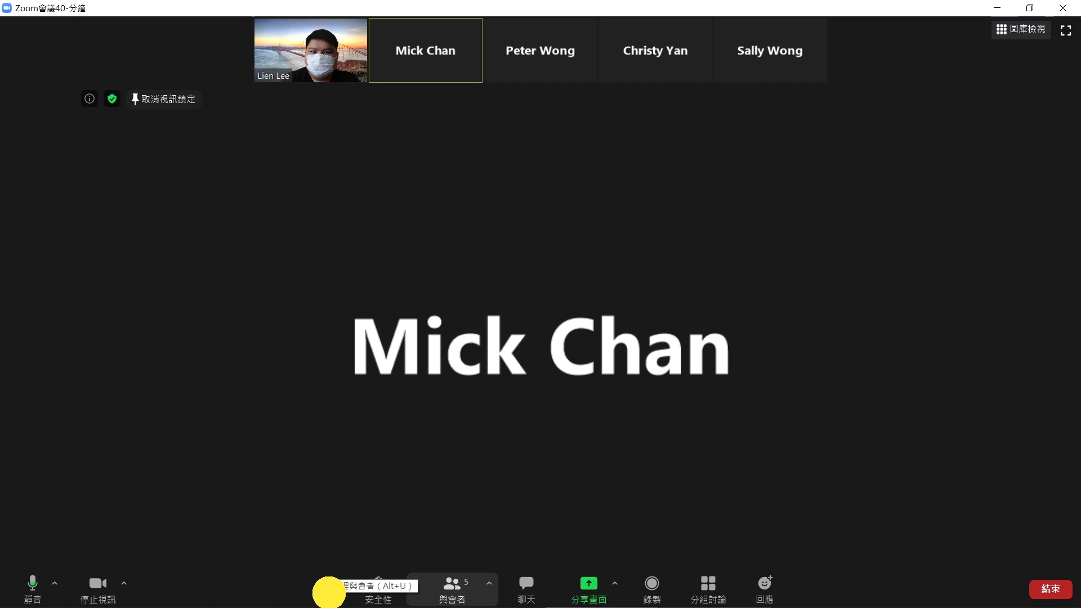
click(451, 585)
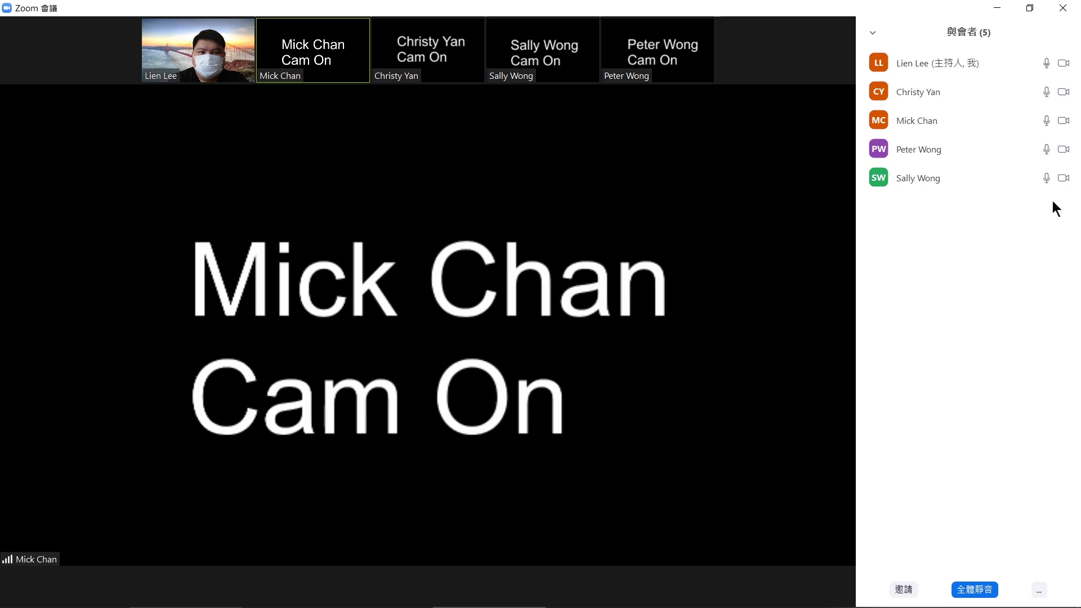
mouse_move(1047, 154)
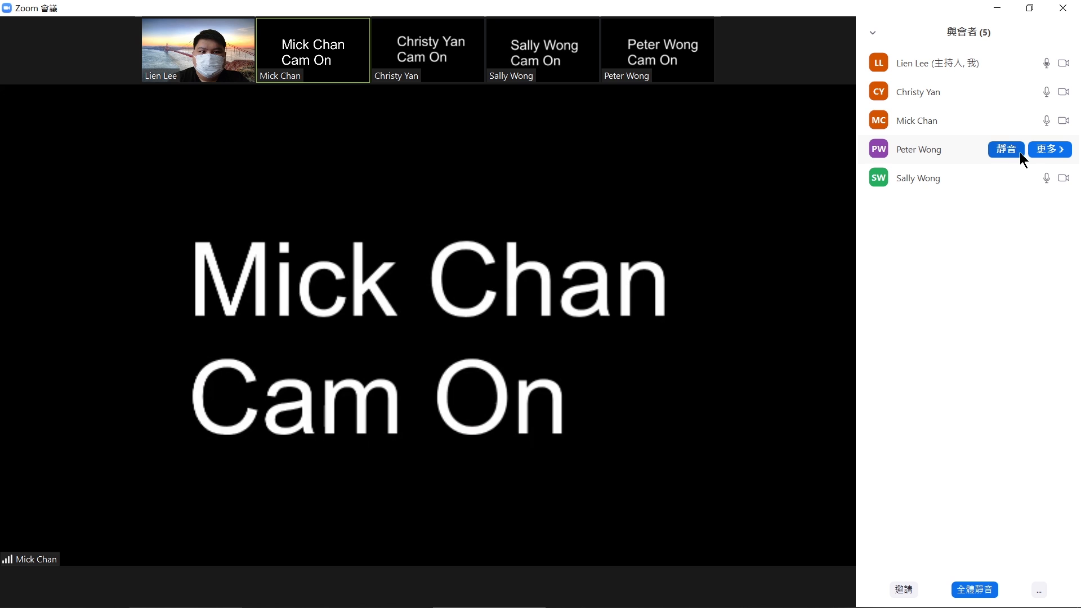
click(1050, 149)
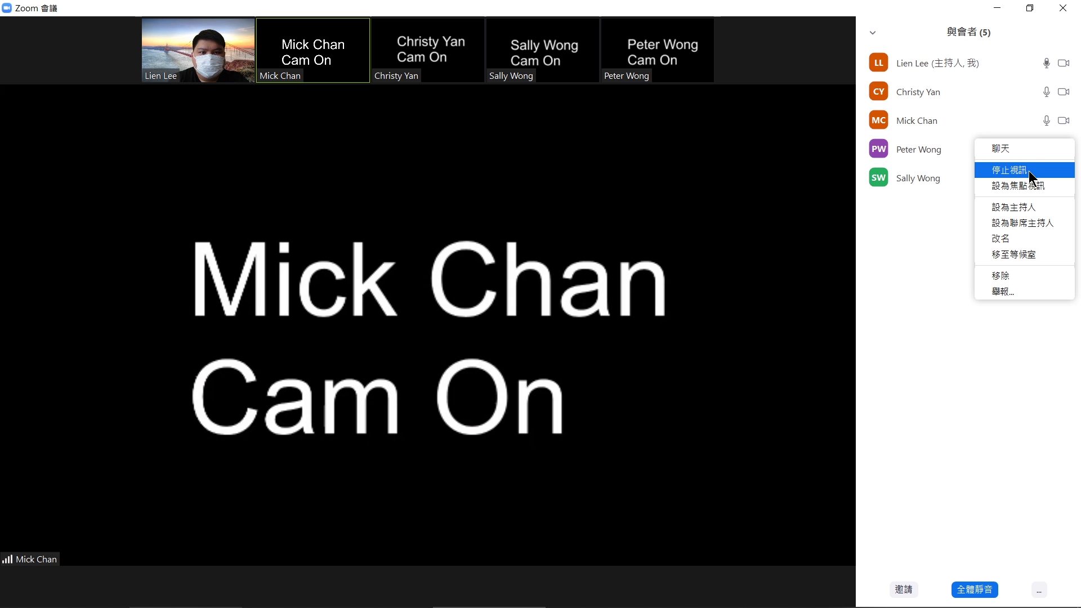
click(946, 293)
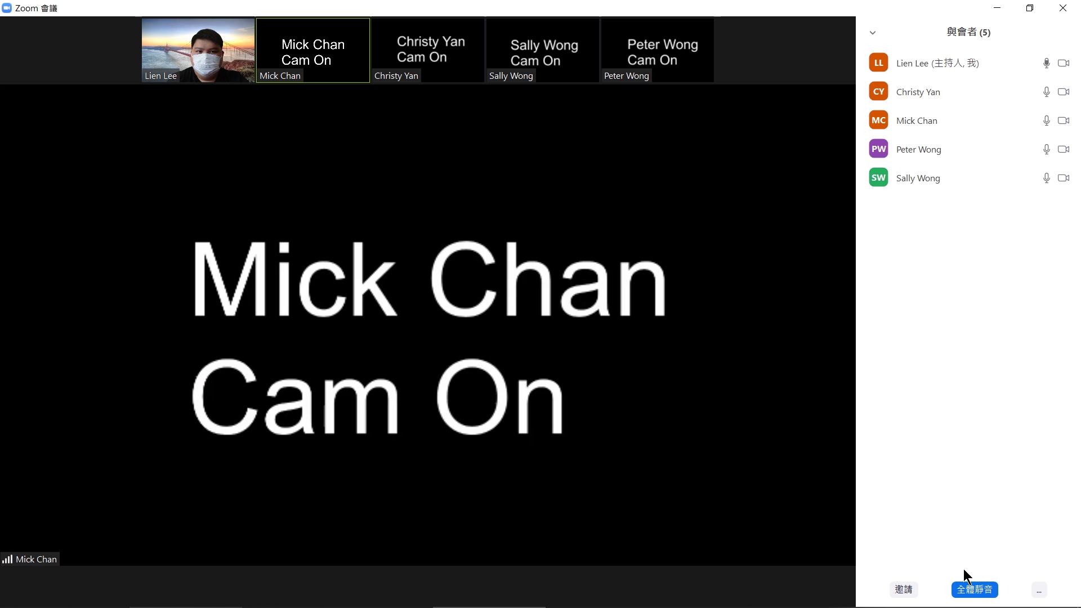
Mute all participants without allowing them to unmute themselves, and hide the participants list.
click(966, 592)
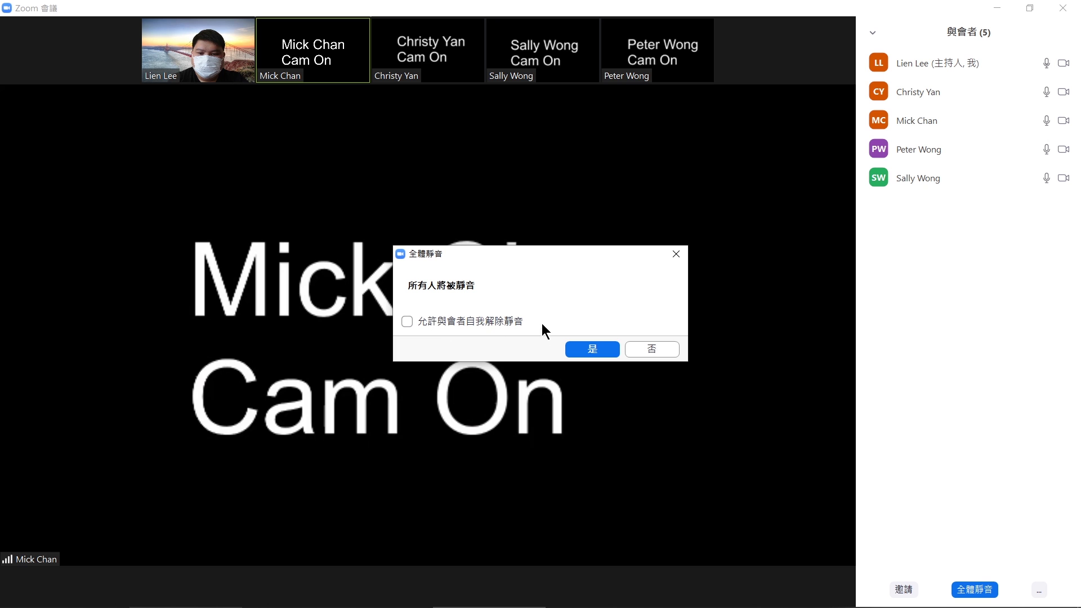
click(580, 353)
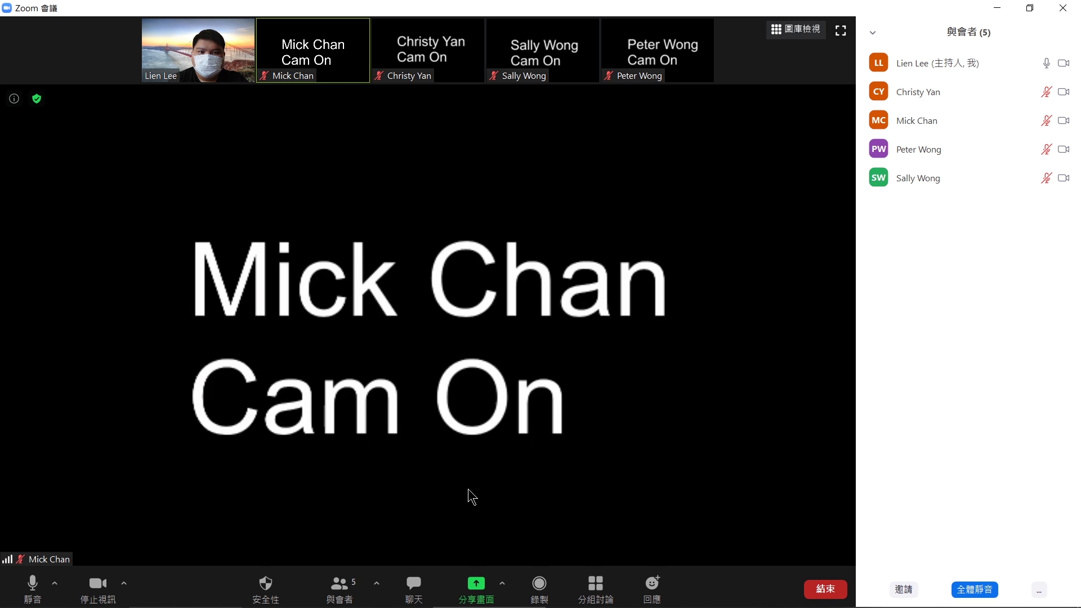
key(alt+u)
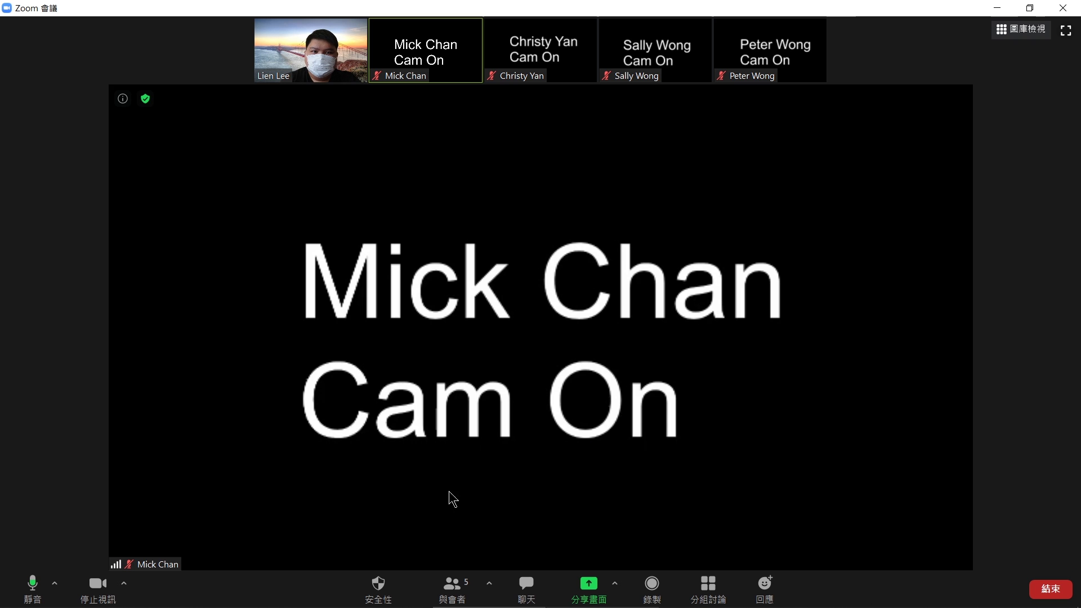
Open the meeting's security options to view what participants are allowed to do.
click(375, 601)
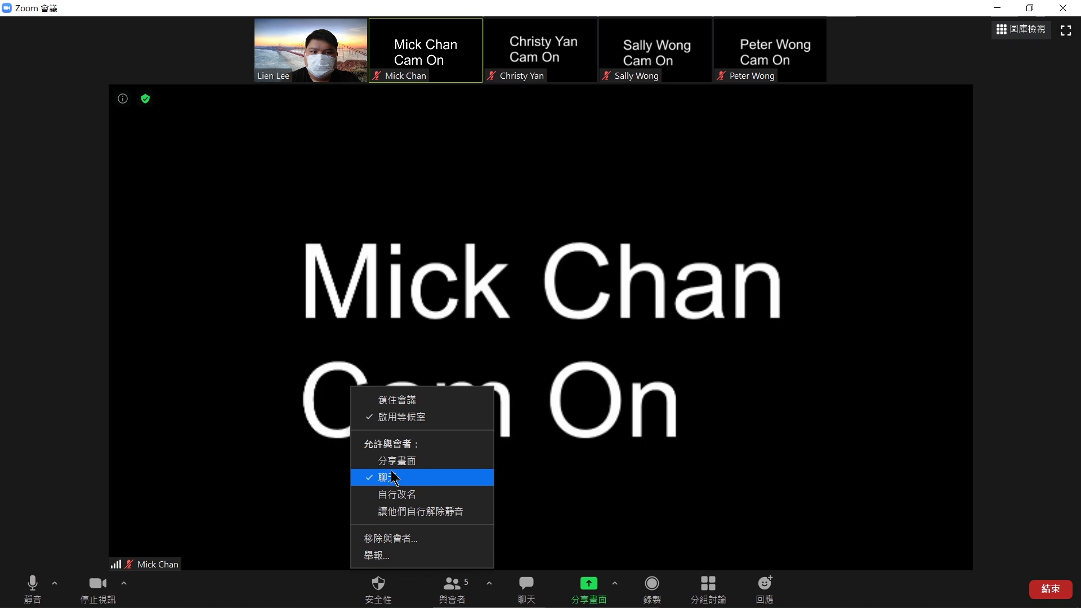